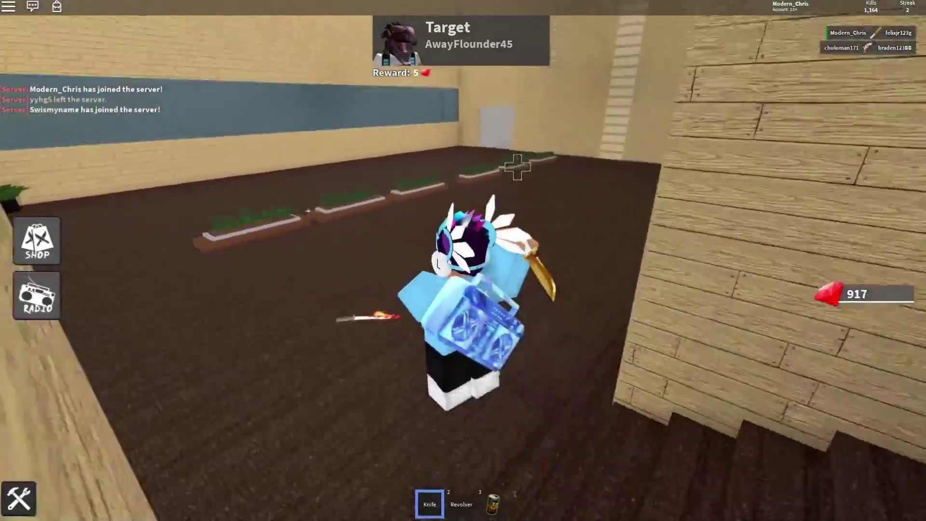
# Run with the knife from the large hall into the wooden corridor and pursue the opponent carrying the green balloon
pyautogui.press('w')
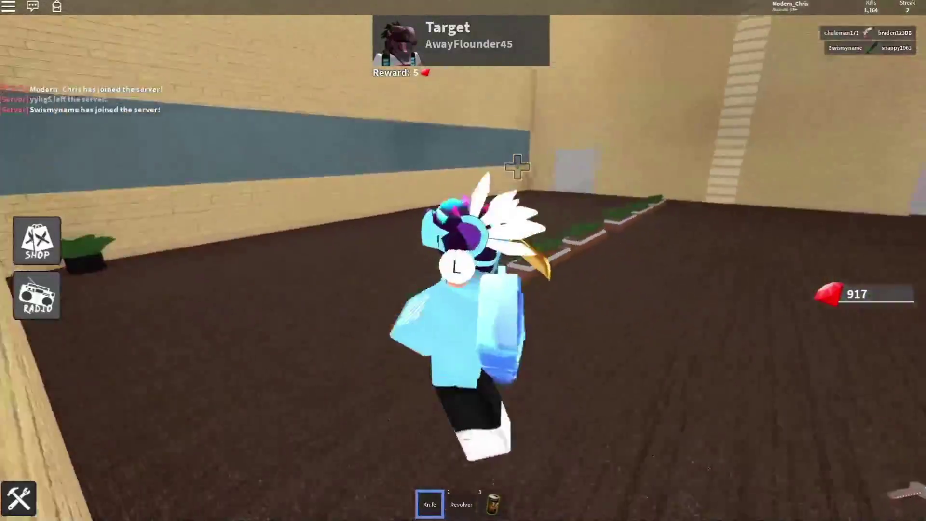
pyautogui.press('w')
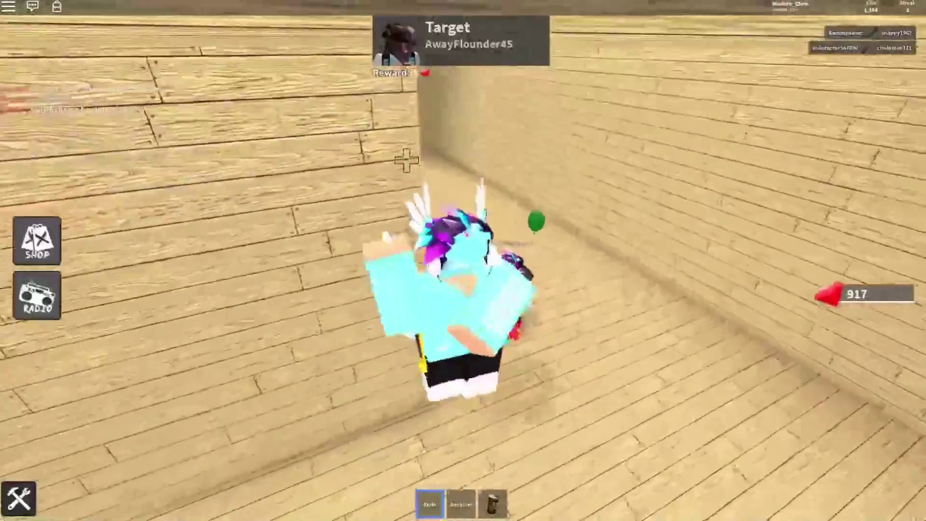
pyautogui.press('w')
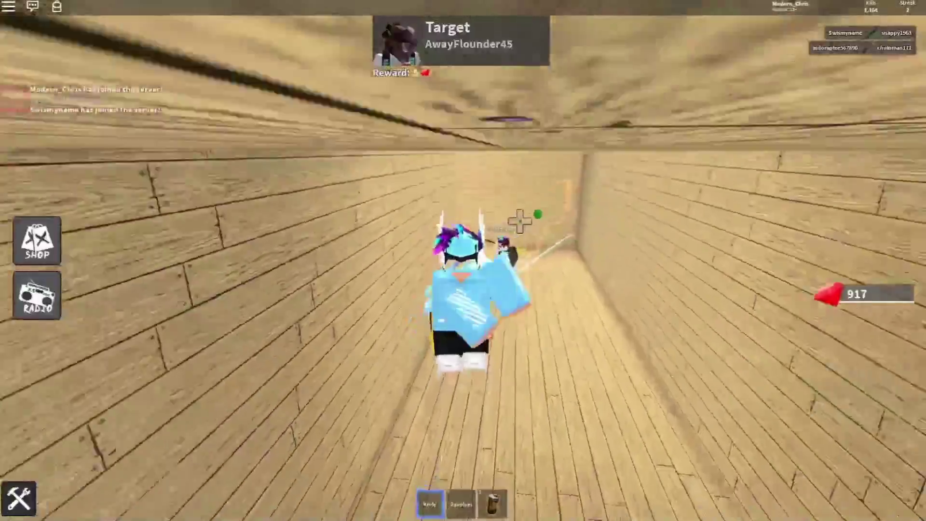
pyautogui.press('w')
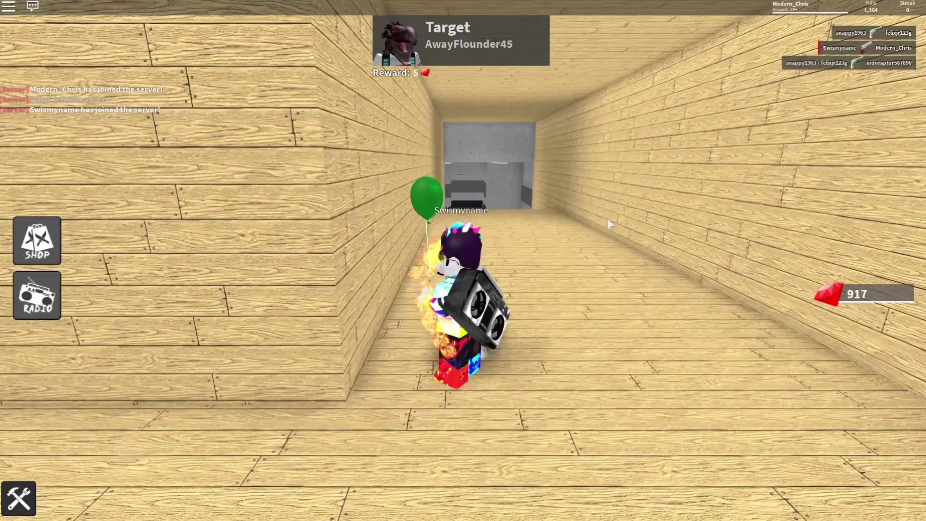
# Descend the stairs into the large hall with the knife and attack the opponent beside the planters
pyautogui.press('w')
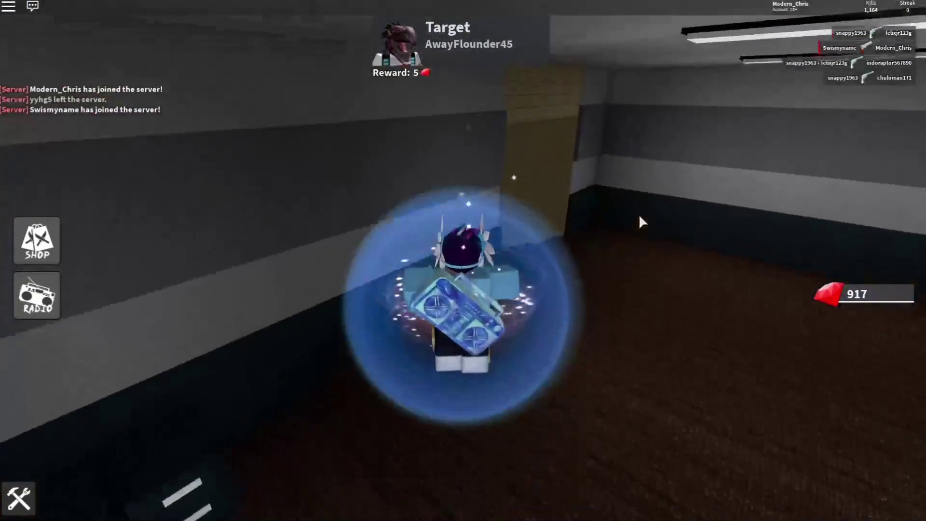
pyautogui.press('w')
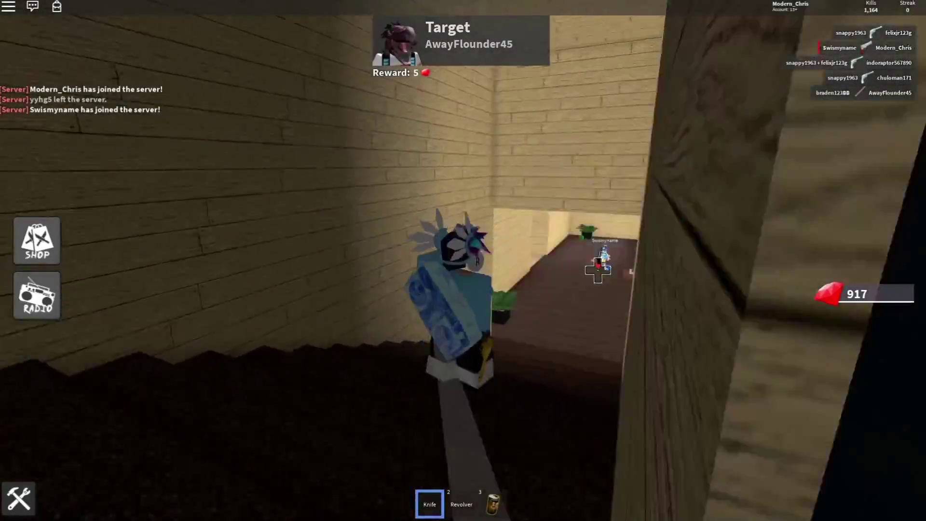
pyautogui.press('w')
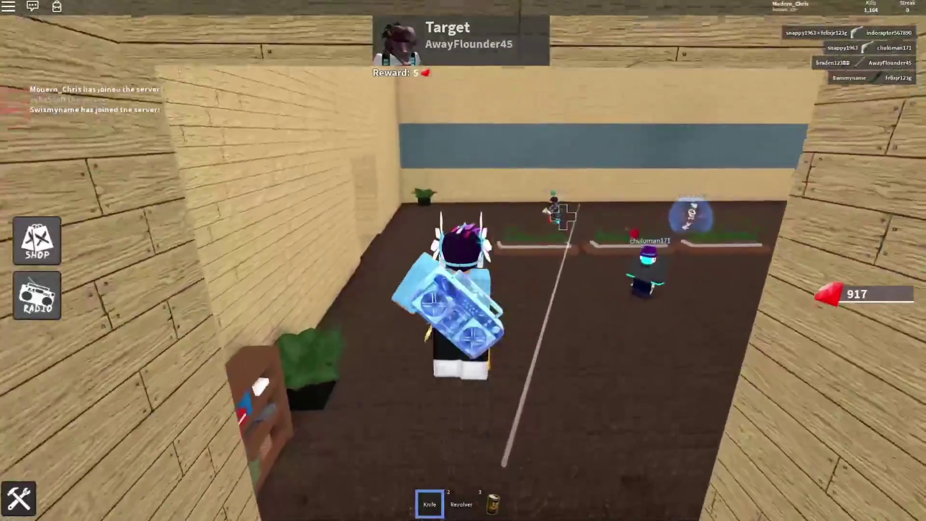
pyautogui.click(433, 166)
pyautogui.press('w')
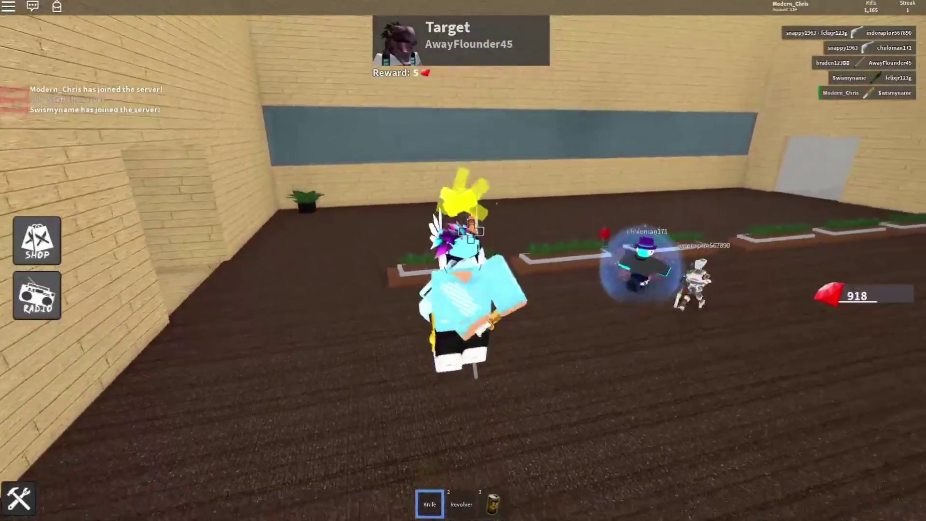
# Run alongside the planters with the knife ready and approach the armoured opponent at the far end of the hall
pyautogui.press('w')
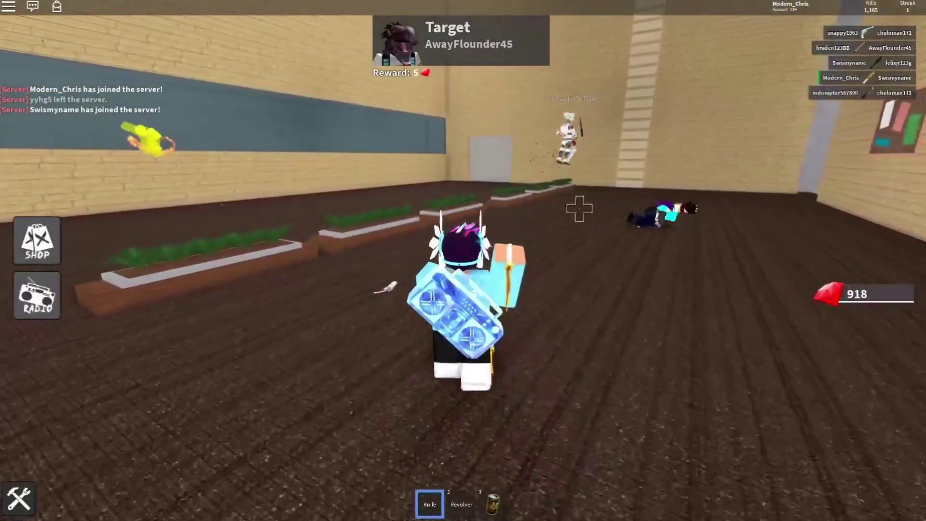
pyautogui.press('w')
pyautogui.press('w')
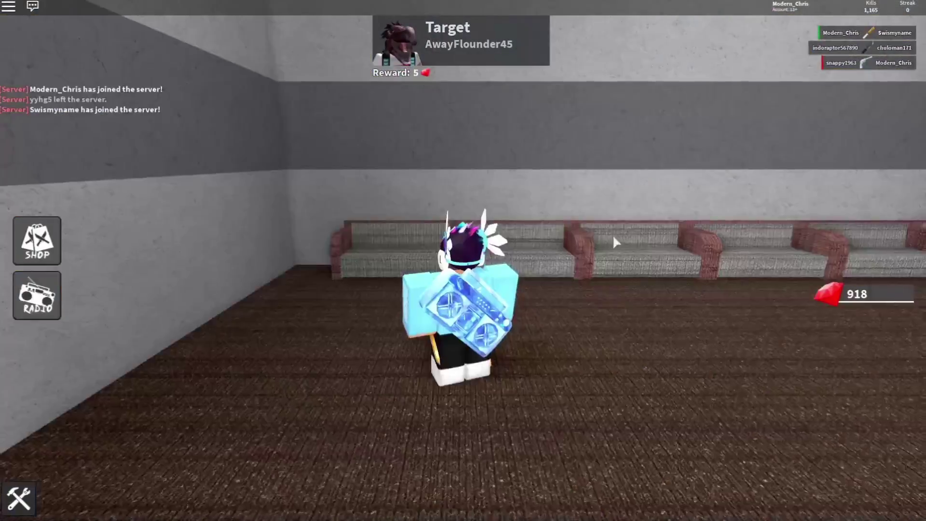
# Run from the sofa room through the grey corridors with the knife and attack the opponent at the head of the staircase
pyautogui.press('w')
pyautogui.press('w')
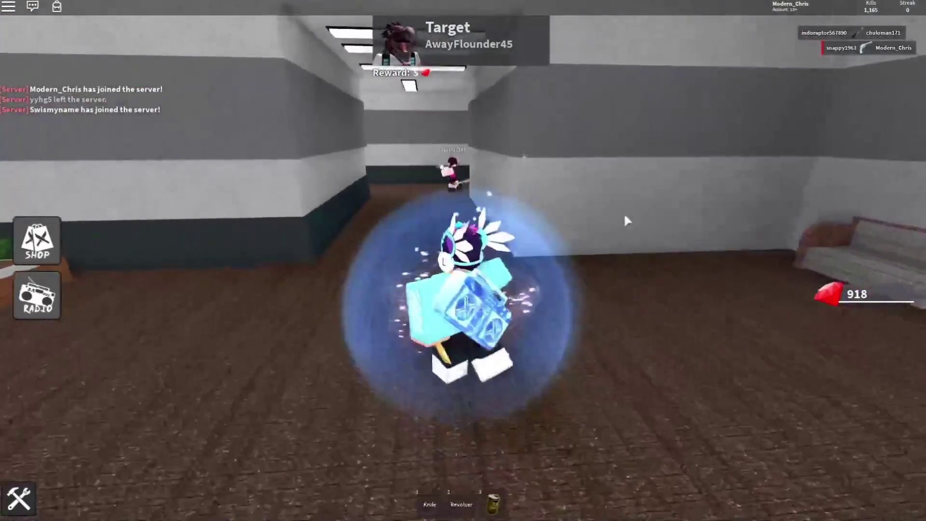
pyautogui.press('shift')
pyautogui.press('w')
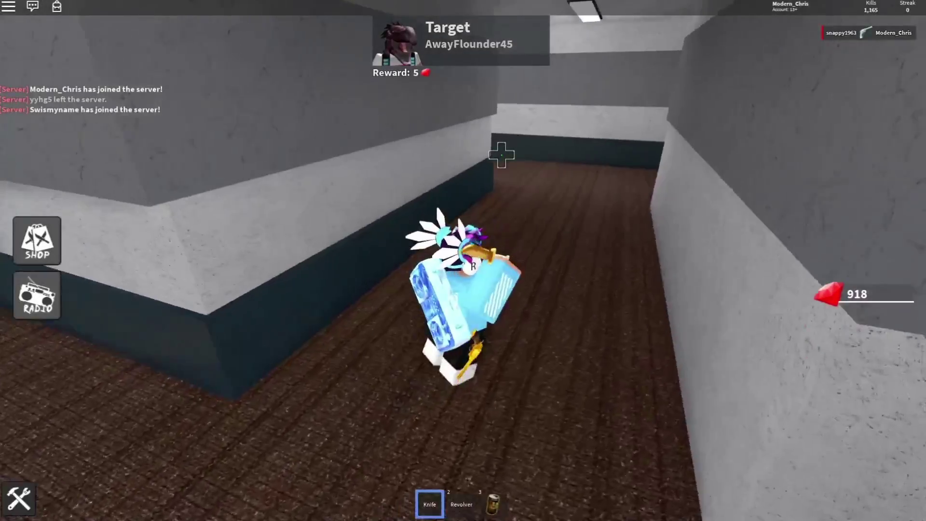
pyautogui.press('w')
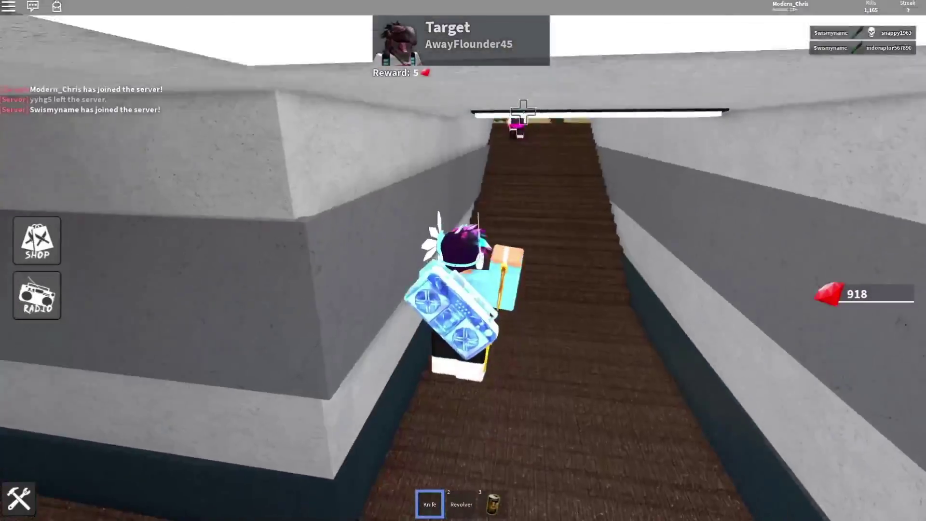
pyautogui.press('w')
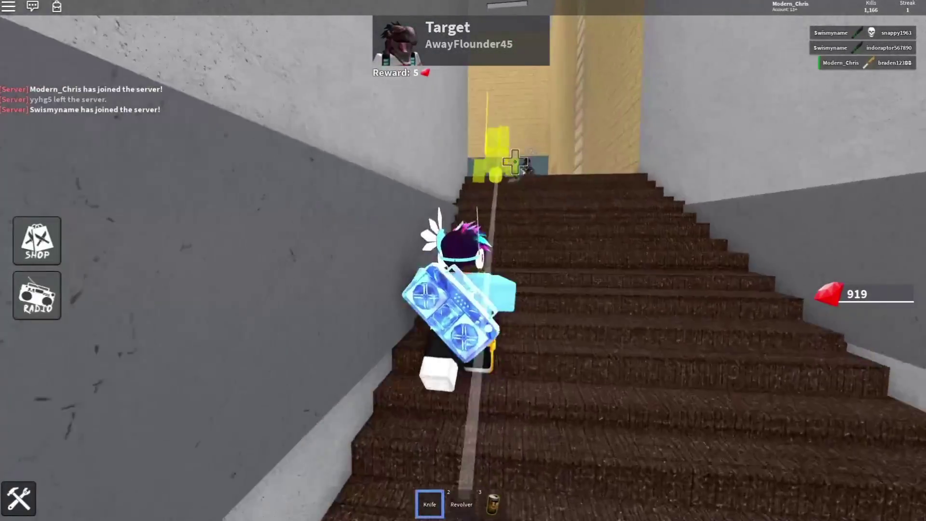
# Enter the large hall, knife the opponent beside the wooden wall, and pursue the one with the green balloon
pyautogui.press('w')
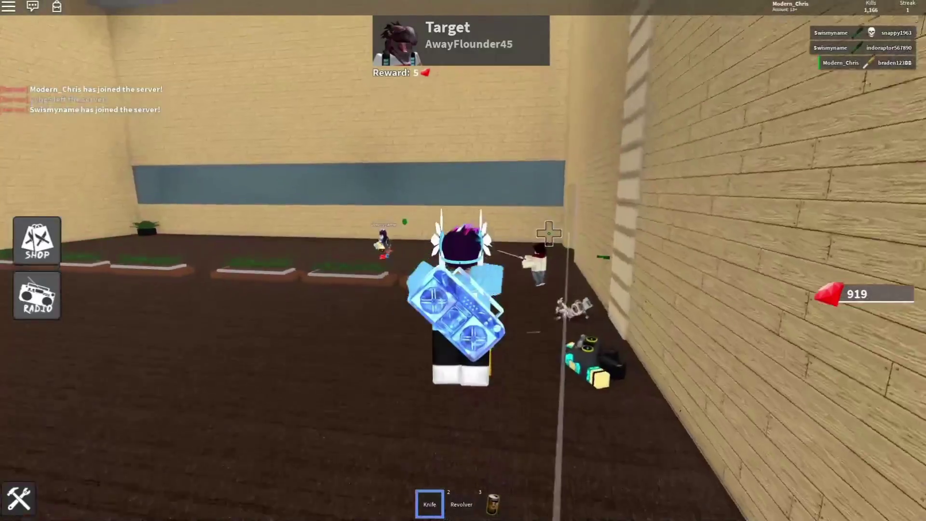
pyautogui.click(500, 282)
pyautogui.press('w')
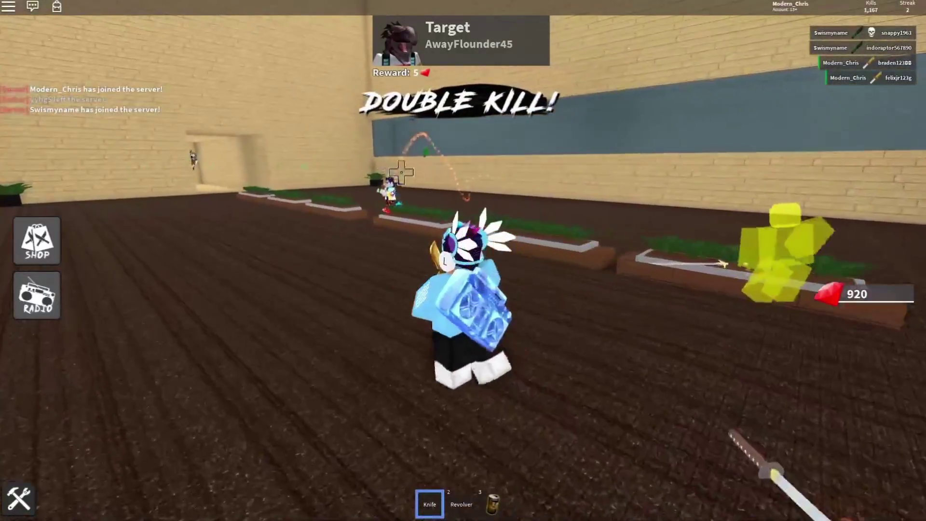
pyautogui.press('w')
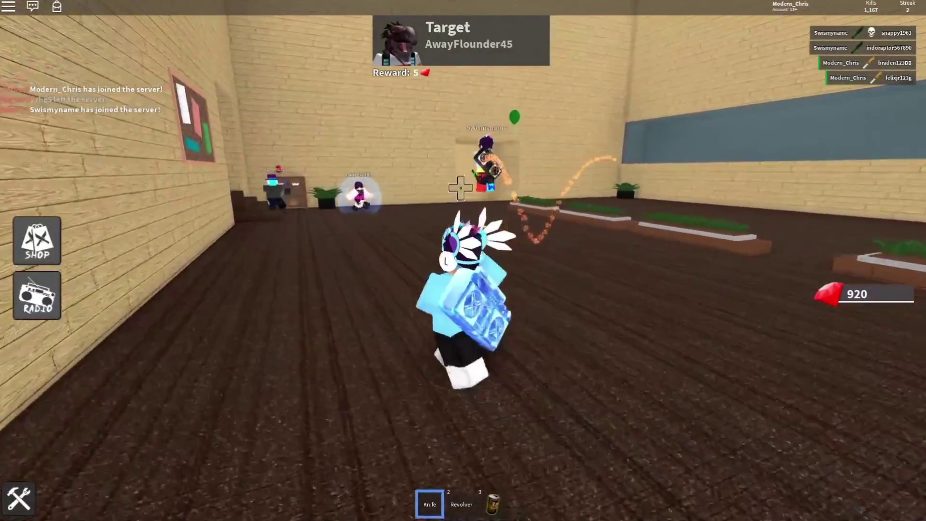
pyautogui.press('w')
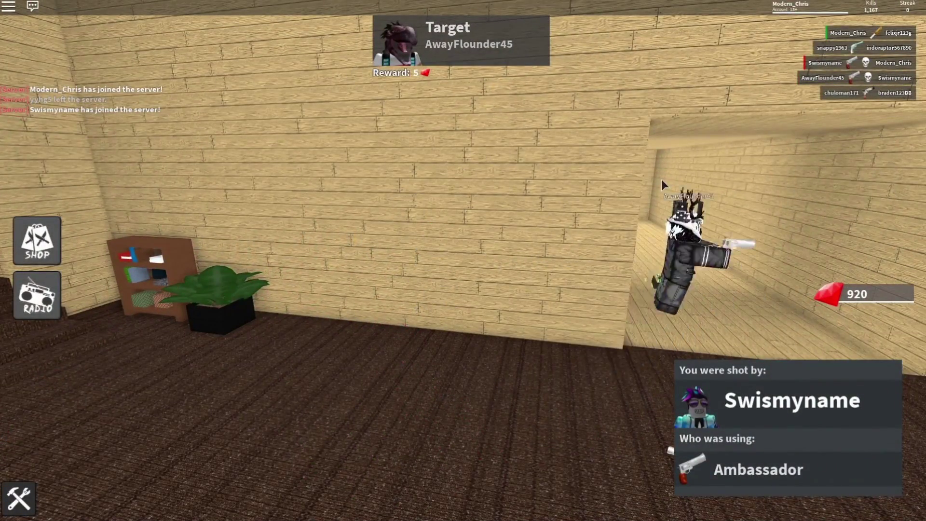
# Equip the knife after respawning and run past the sofas into the dark metal-walled ramp corridor
pyautogui.press('w')
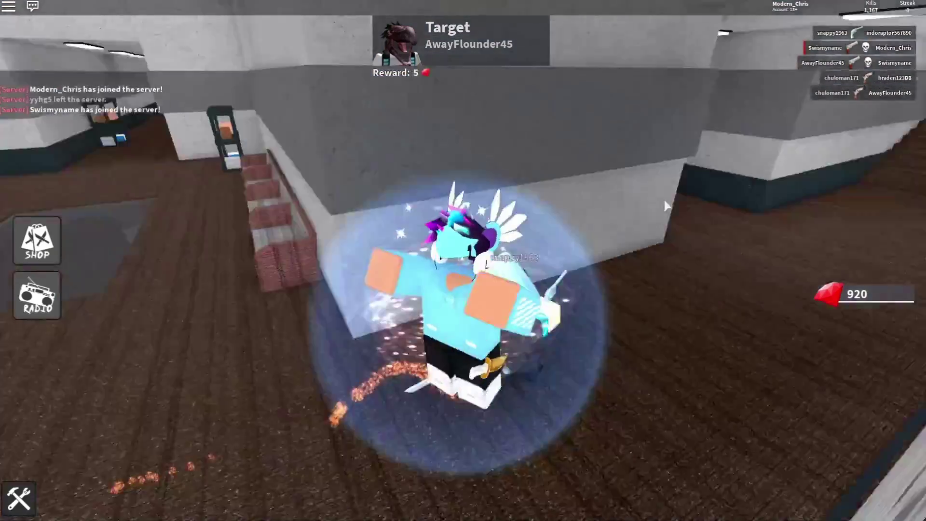
pyautogui.press('w')
pyautogui.press('1')
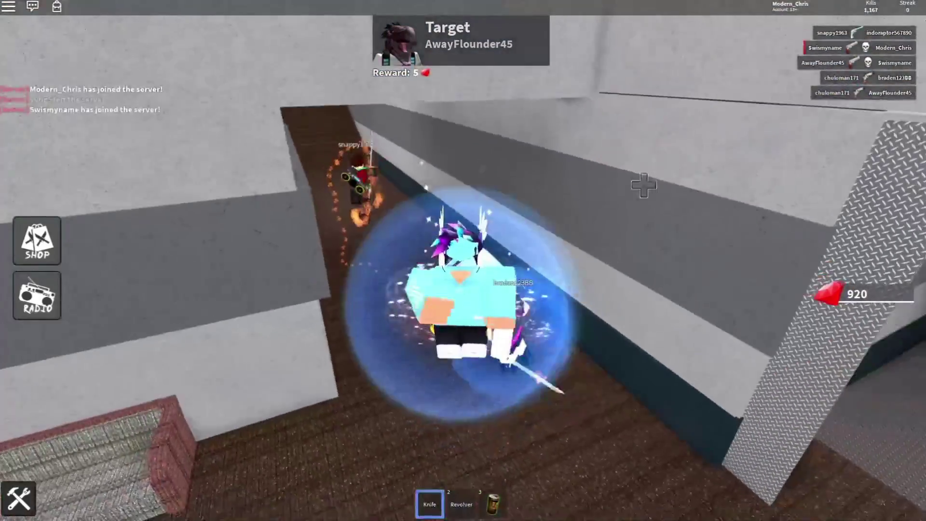
pyautogui.press('w')
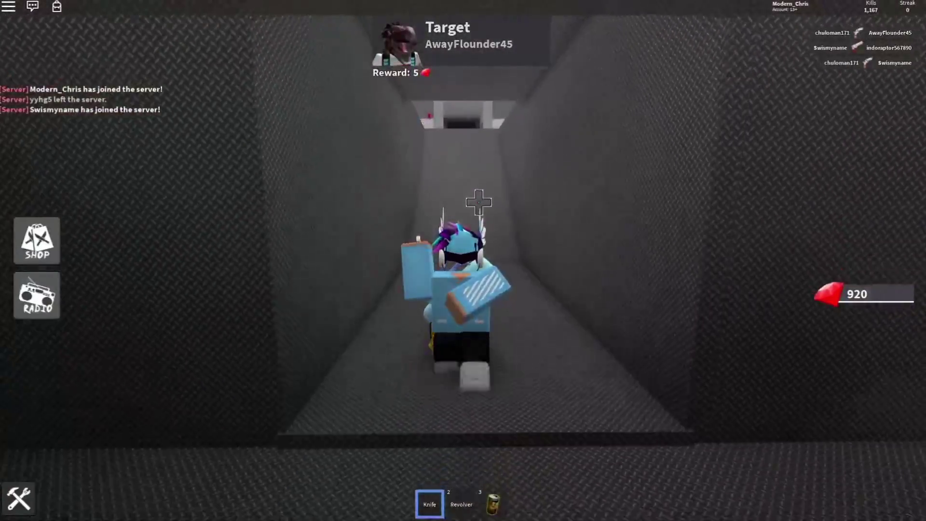
pyautogui.press('w')
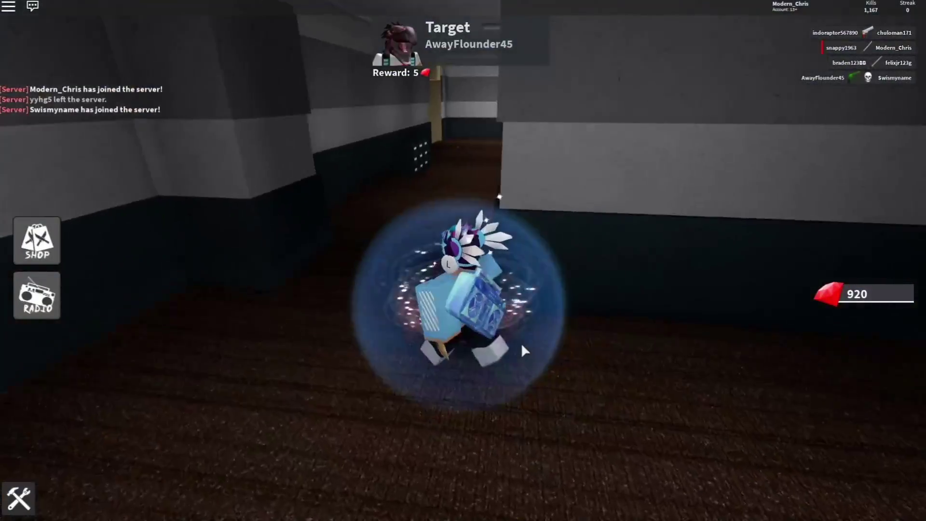
# Cross the dark room, equip the knife, and descend the wooden stairs into the large hall
pyautogui.press('w')
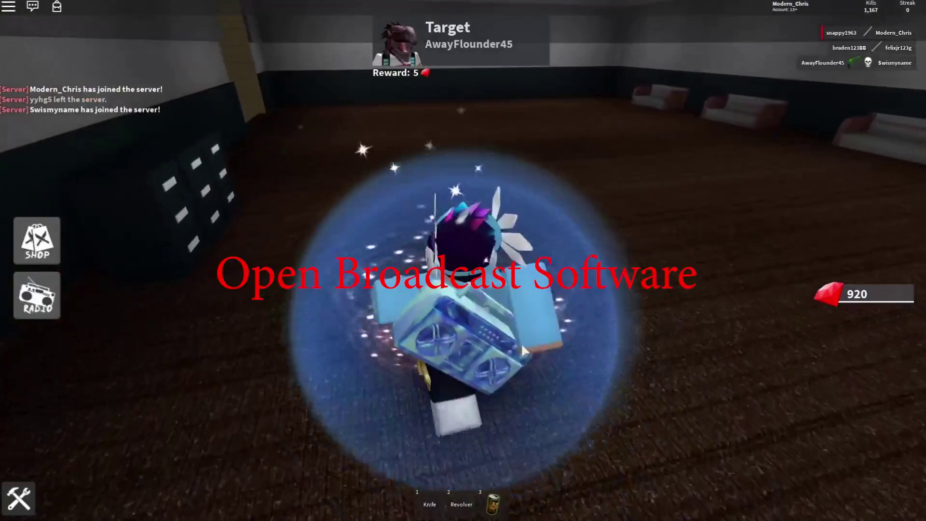
pyautogui.press('a')
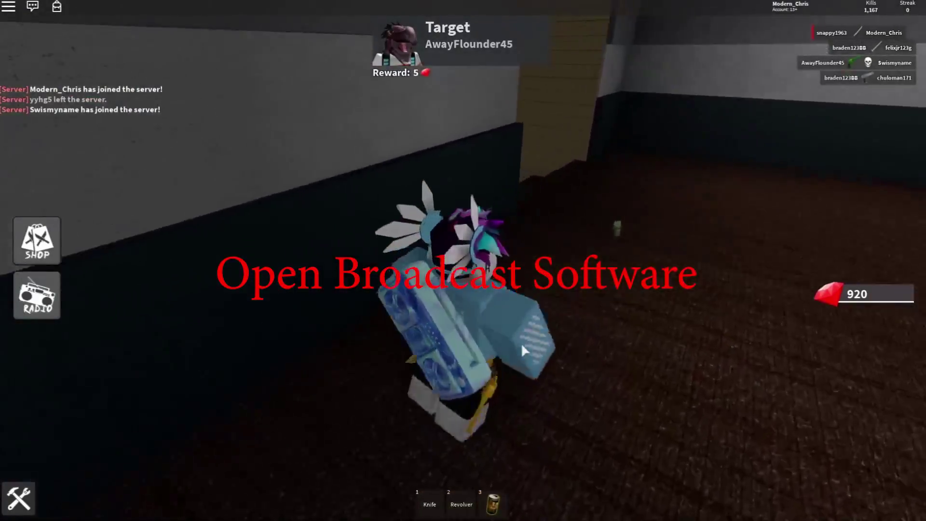
pyautogui.press('w')
pyautogui.press('1')
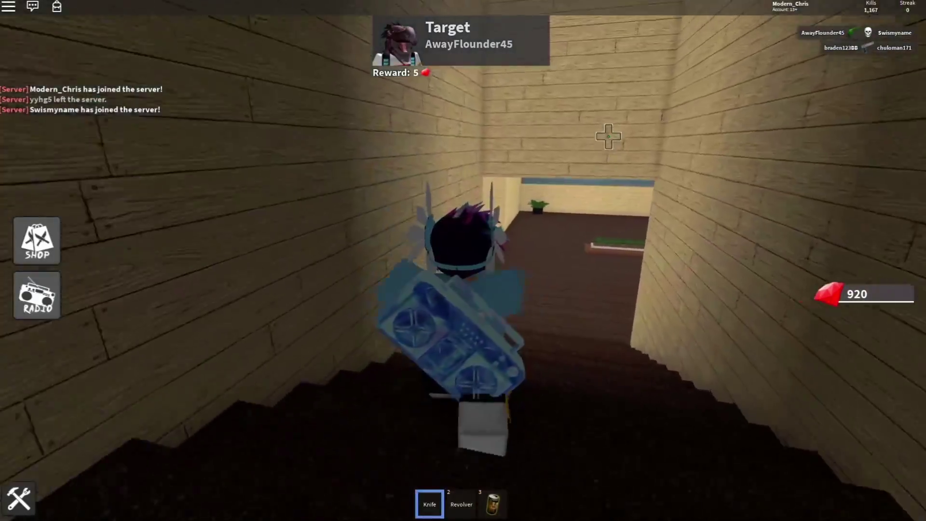
pyautogui.press('w')
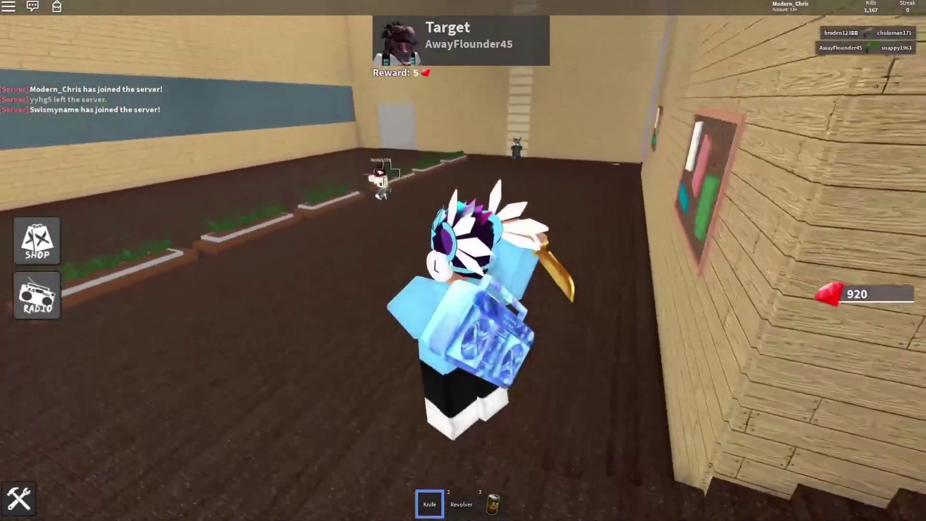
# Throw the knife at the opponent by the planters and at the assigned target in front of the wall ladder
pyautogui.click(397, 152)
pyautogui.press('w')
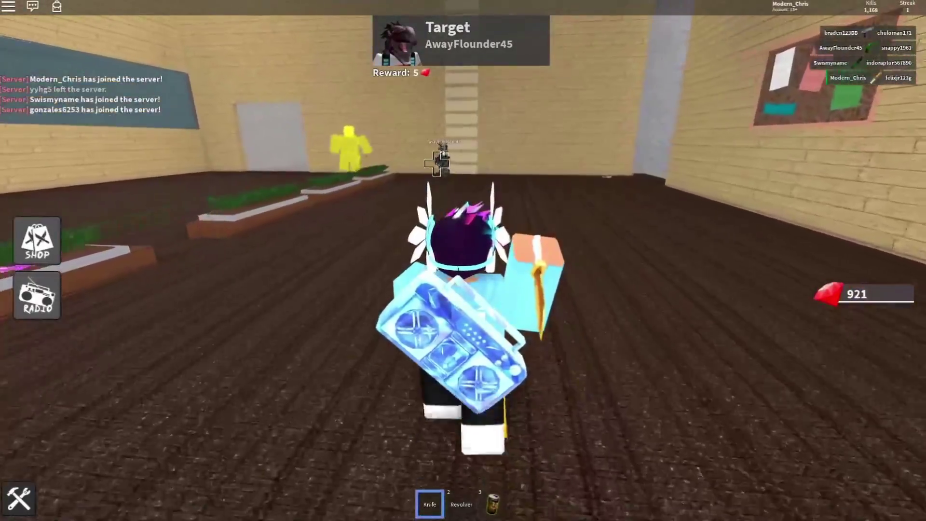
pyautogui.click(436, 164)
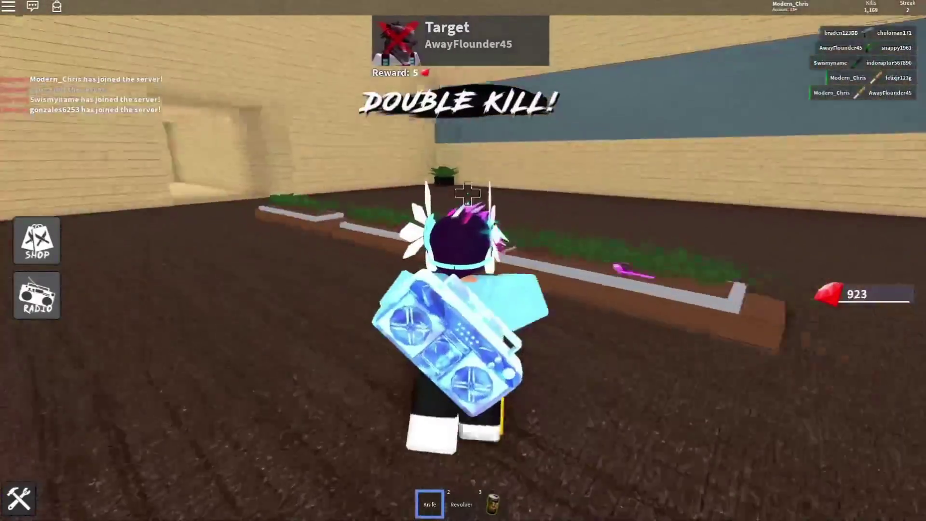
# Jump across the planters and run the length of the hall to look for the new target
pyautogui.press('w')
pyautogui.press('space')
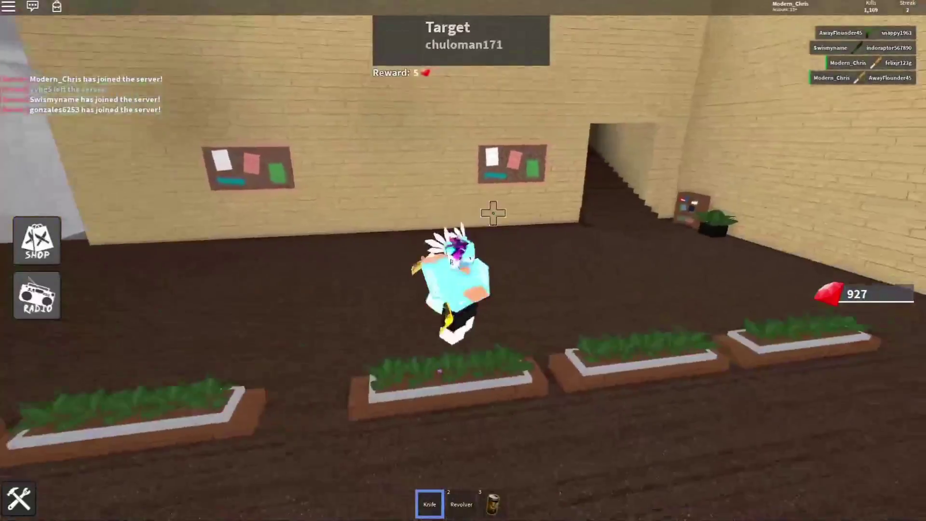
pyautogui.press('w')
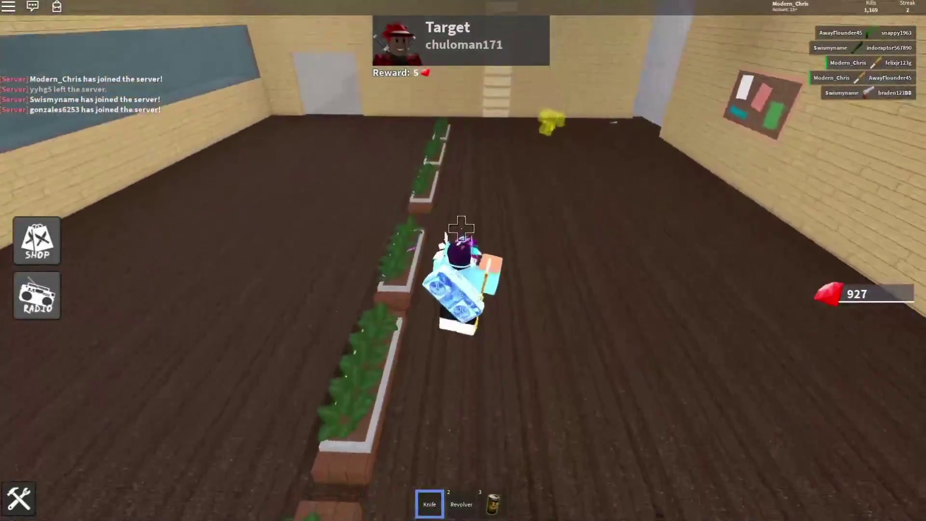
pyautogui.press('w')
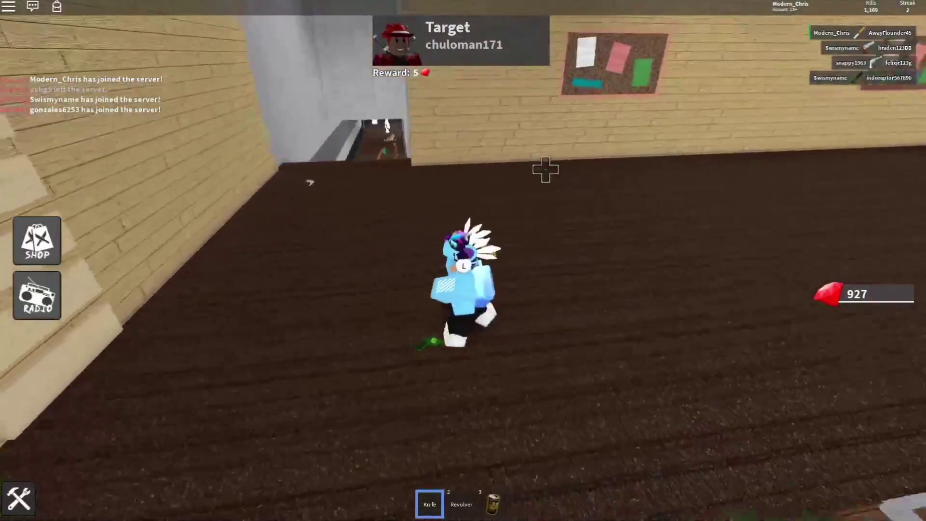
# Attack the opponents around the hall with the knife, climbing the wall ladder between attacks
pyautogui.press('w')
pyautogui.click(546, 169)
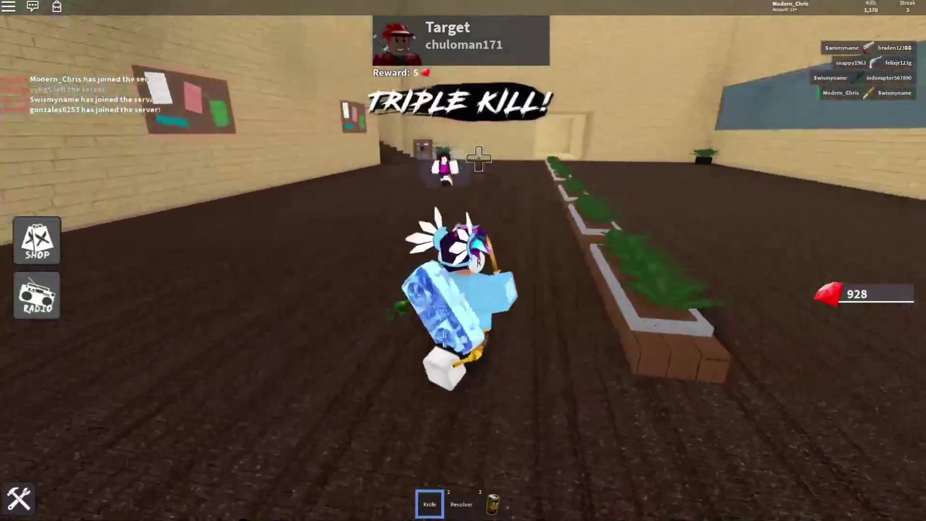
pyautogui.press('w')
pyautogui.click(599, 265)
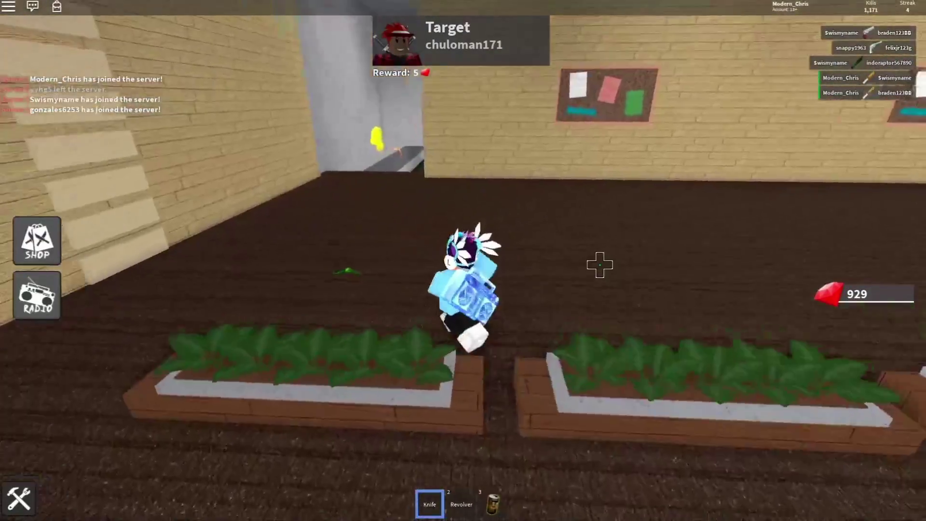
pyautogui.press('w')
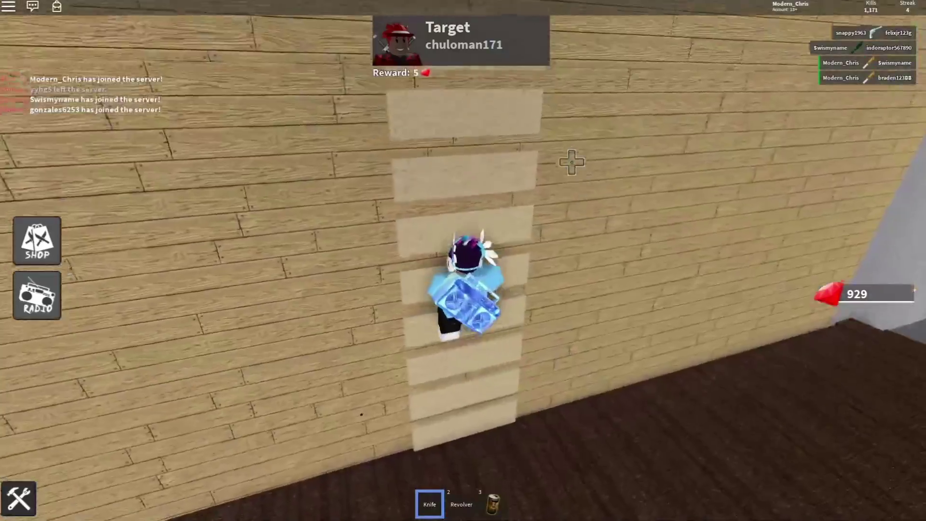
pyautogui.press('w')
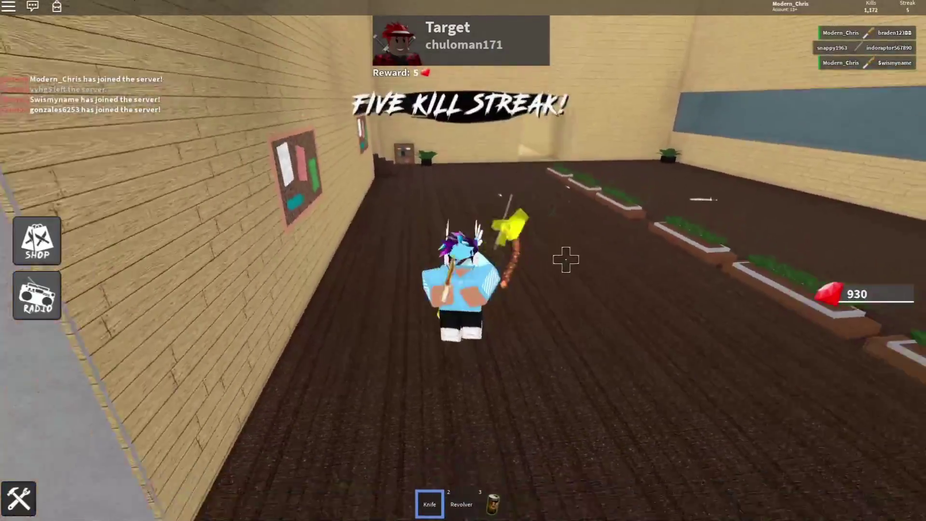
# Run along the large hall, cross the dark room after respawning, and descend the wooden stairs with the knife
pyautogui.press('w')
pyautogui.press('w')
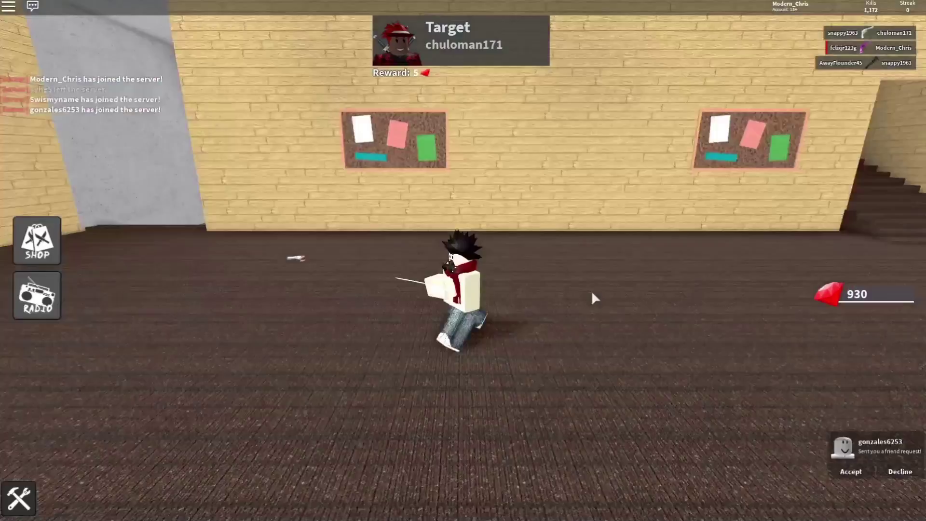
pyautogui.press('w')
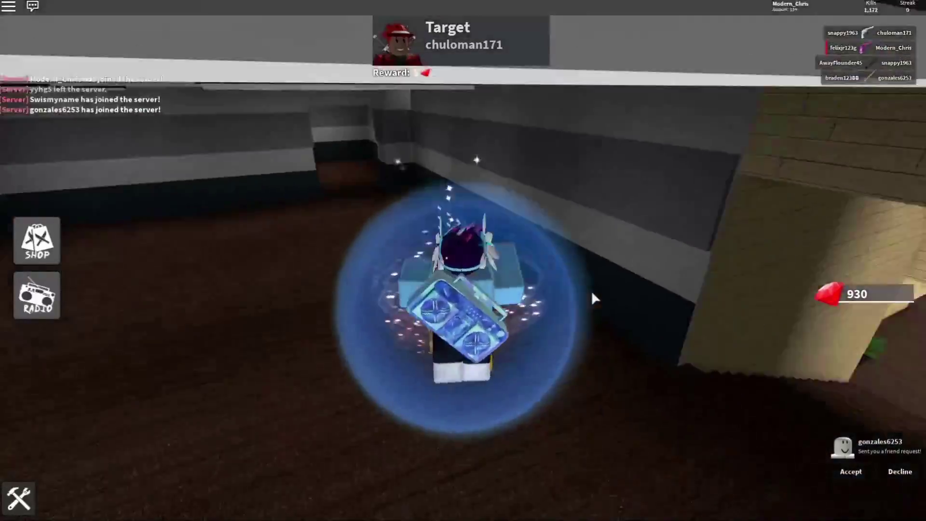
pyautogui.press('w')
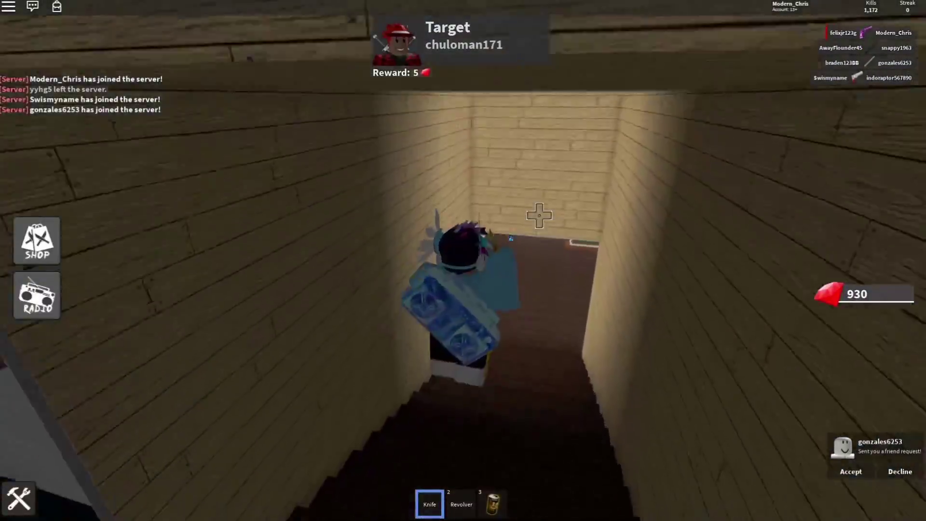
pyautogui.press('w')
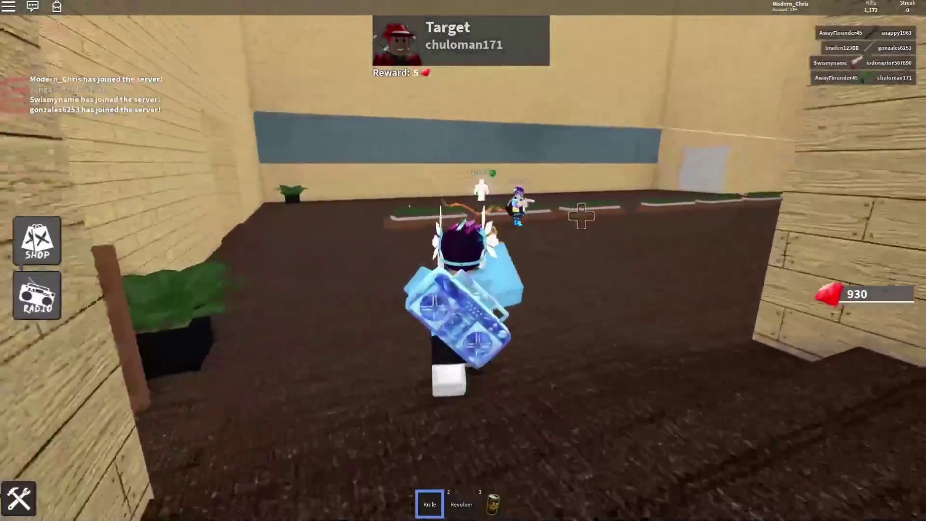
# Chase the opponents near the planters in the large hall and attack them with the knife
pyautogui.press('w')
pyautogui.press('d')
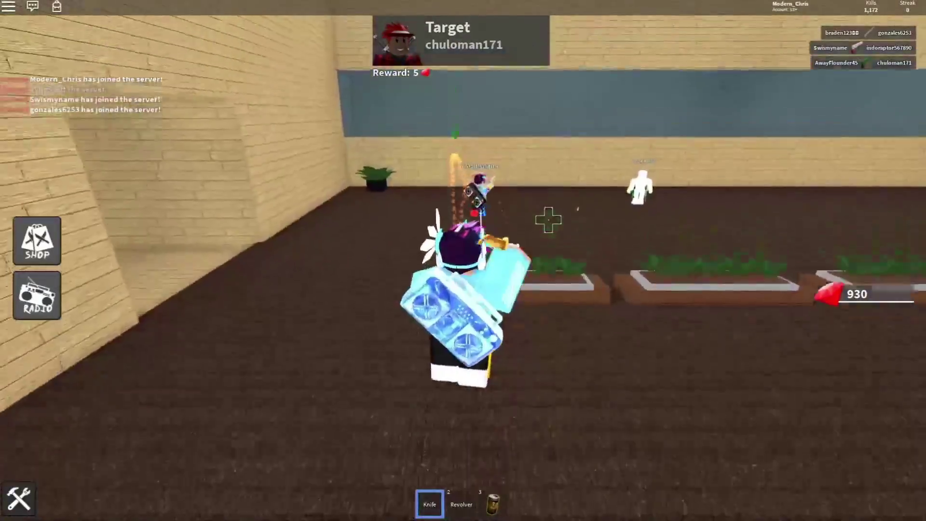
pyautogui.press('w')
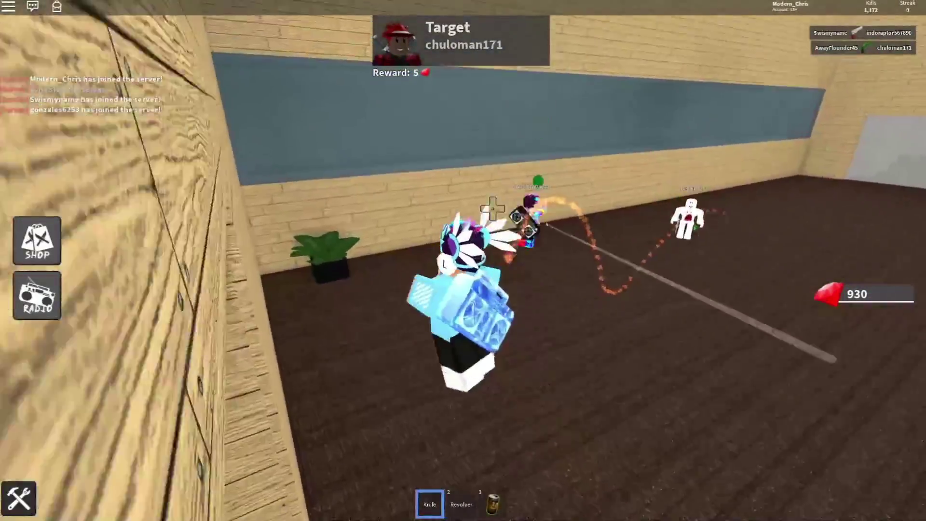
pyautogui.press('w')
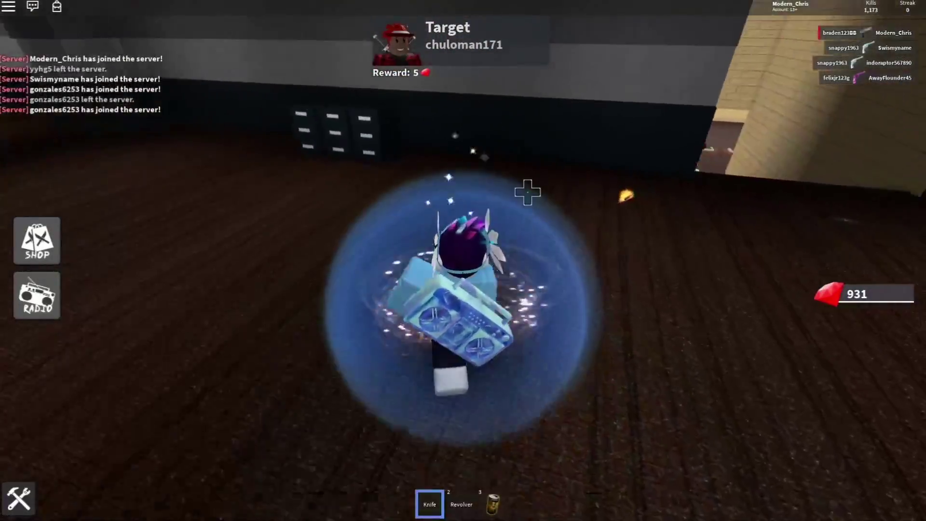
# Equip the revolver in first-person view and shoot the opponent at the foot of the stairs
pyautogui.scroll(5, 527, 190)
pyautogui.press('2')
pyautogui.press('w')
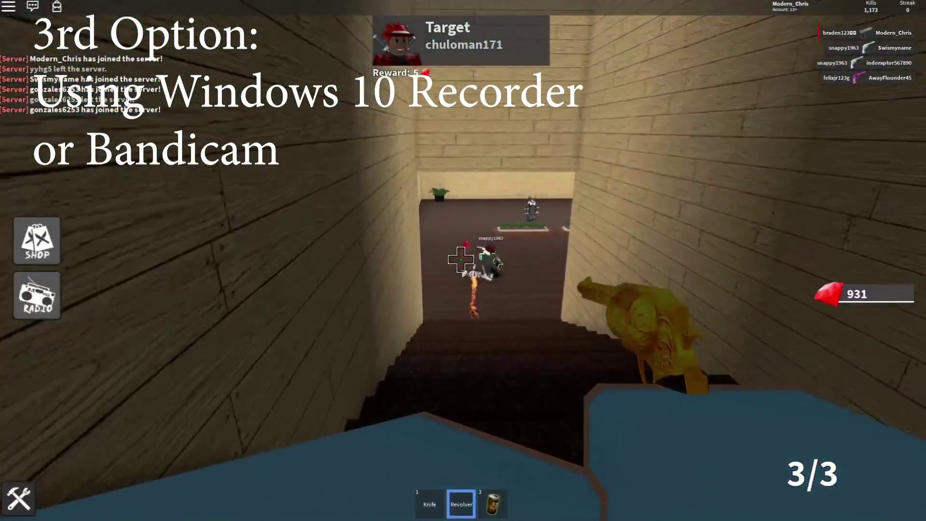
pyautogui.click(461, 260)
# Re-equip the knife and descend the stairs into the hall toward the row of planters
pyautogui.press('1')
pyautogui.press('w')
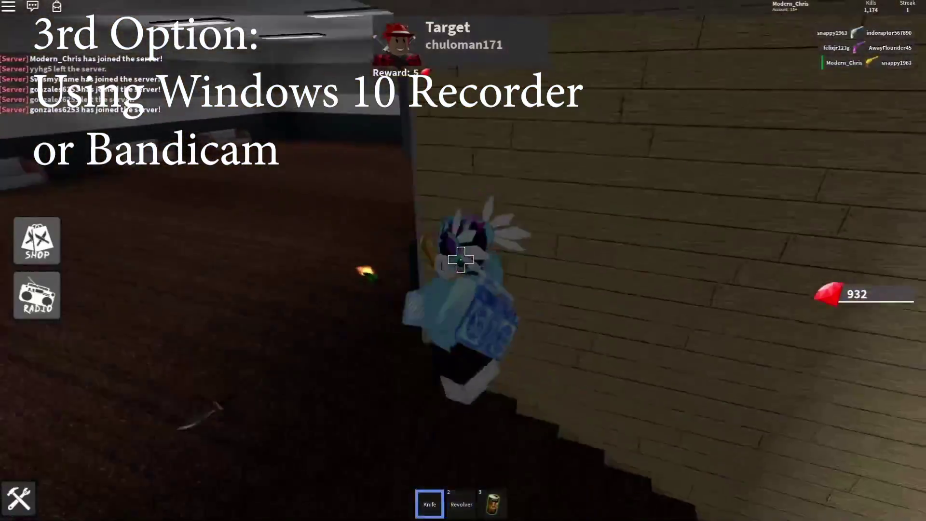
pyautogui.press('w')
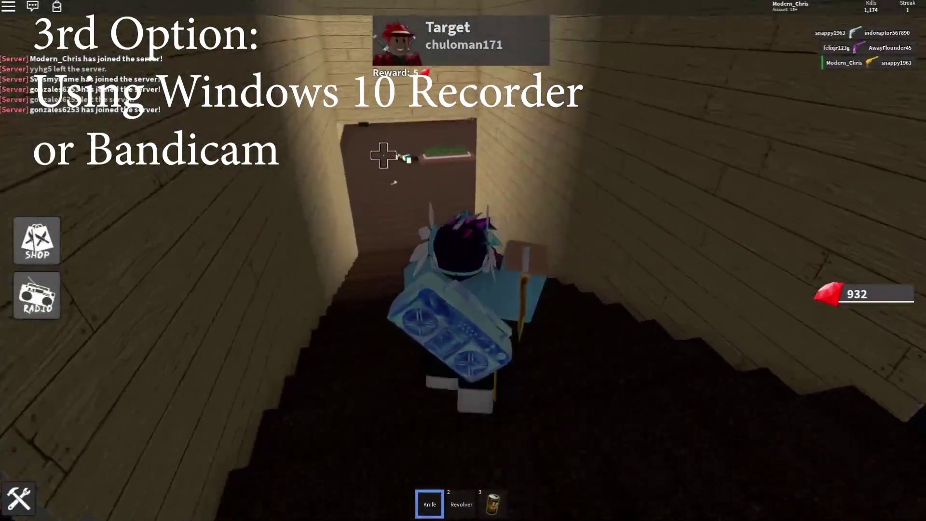
pyautogui.press('w')
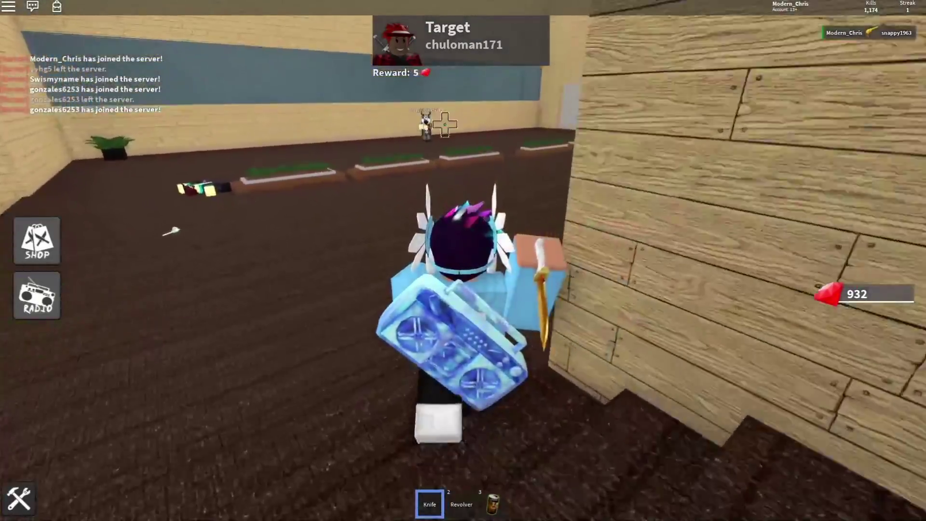
pyautogui.press('w')
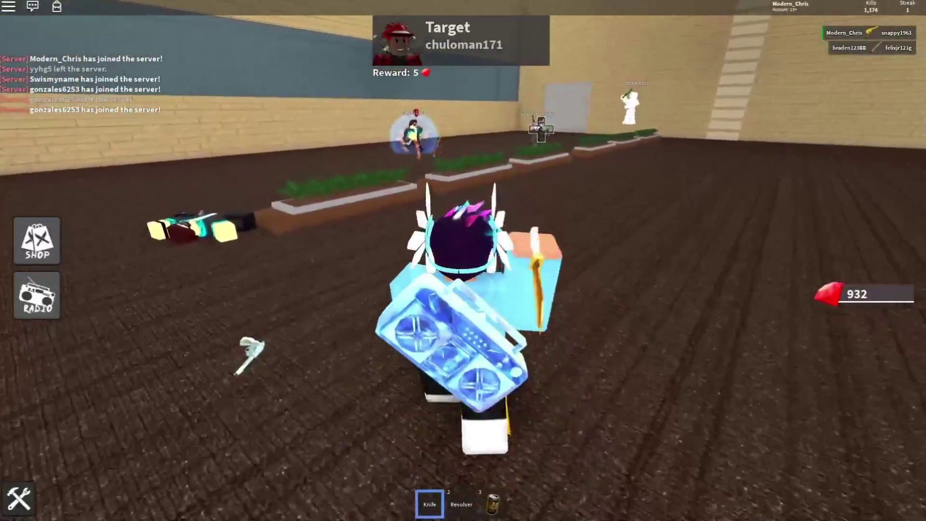
# Throw the knife at the two opponents near the far end of the planter row, re-equipping it after respawning
pyautogui.click(542, 128)
pyautogui.press('w')
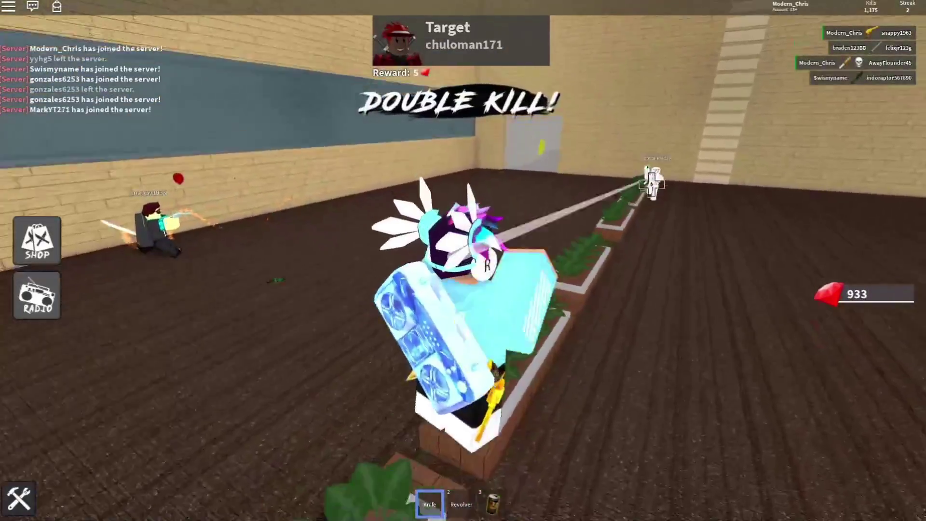
pyautogui.click(651, 184)
pyautogui.press('w')
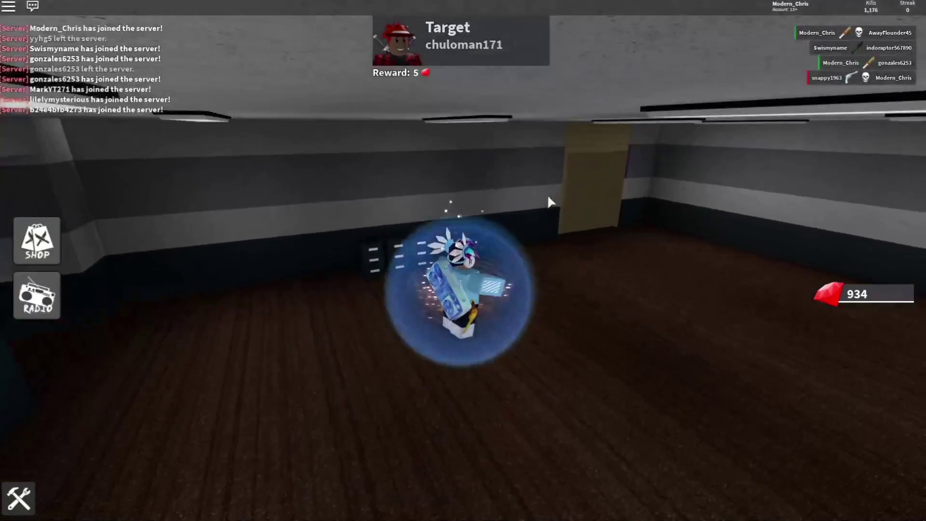
pyautogui.press('1')
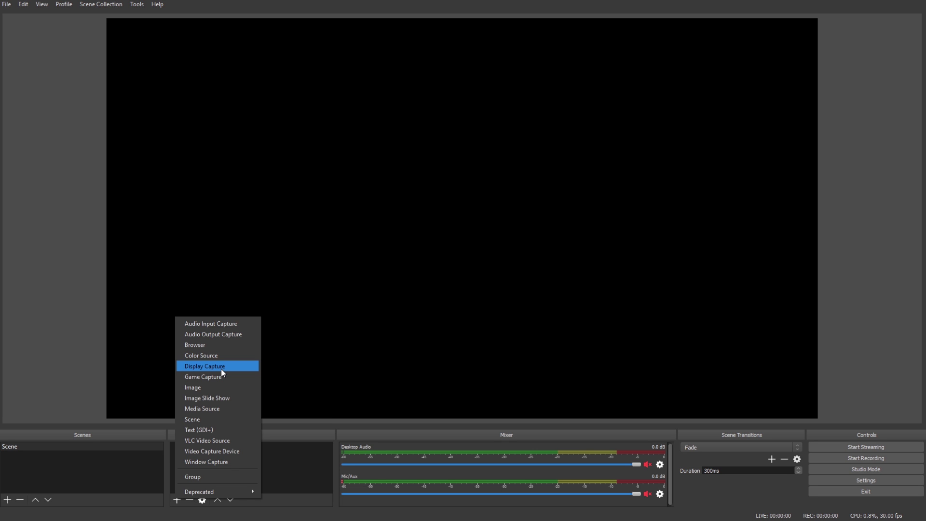
# In OBS, add a new Display Capture source for Display 0 with Capture Cursor enabled
pyautogui.click(206, 366)
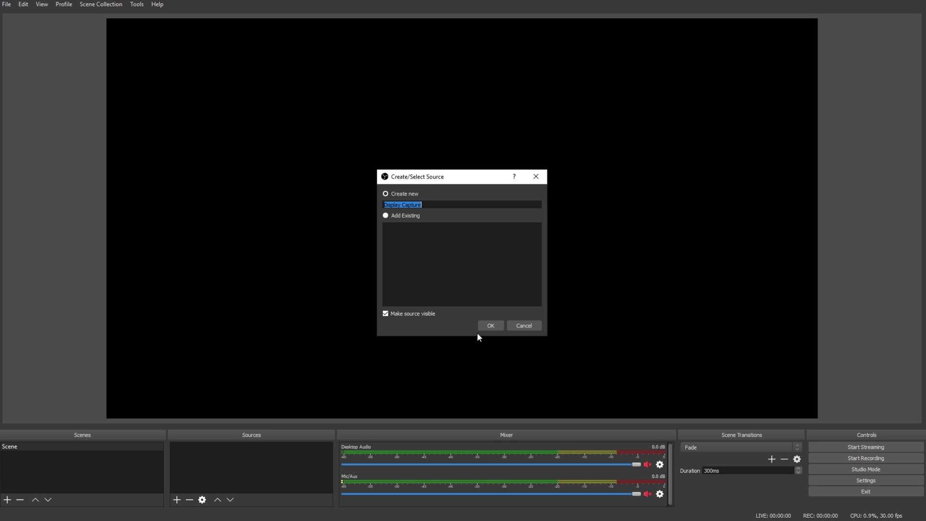
pyautogui.click(490, 327)
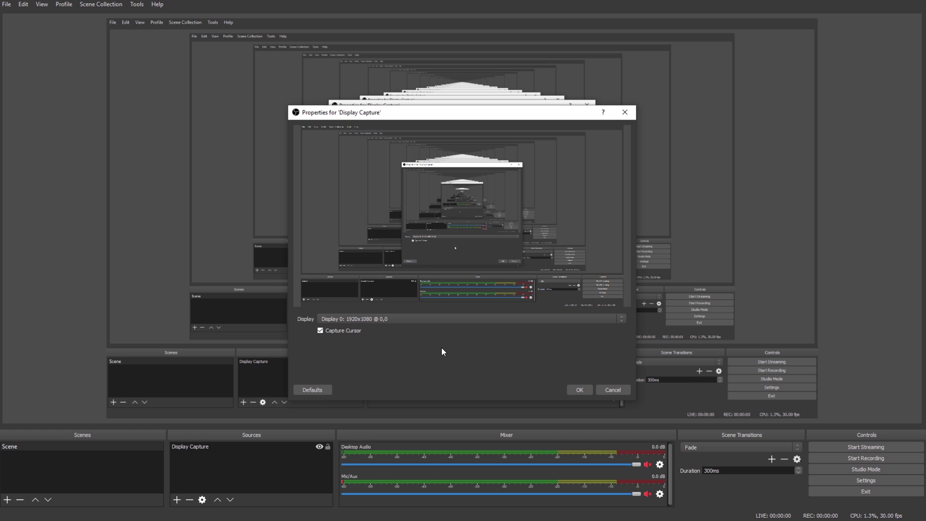
pyautogui.click(319, 331)
pyautogui.click(319, 331)
pyautogui.click(586, 389)
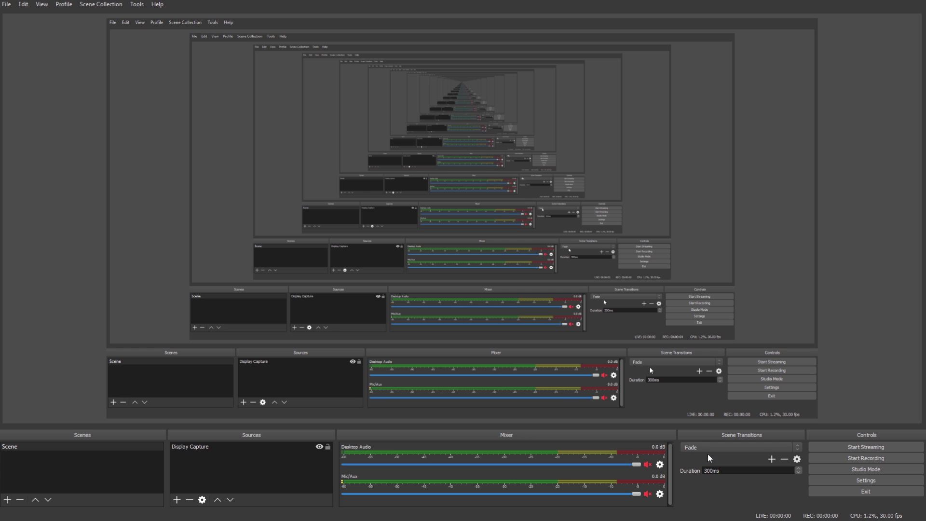
# Change the output mode to Advanced in the output settings
pyautogui.click(870, 480)
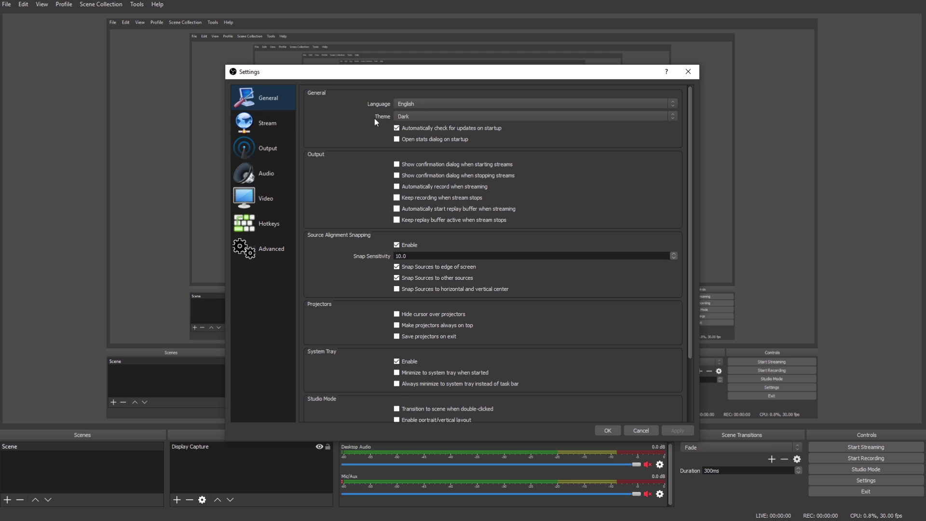
pyautogui.click(268, 146)
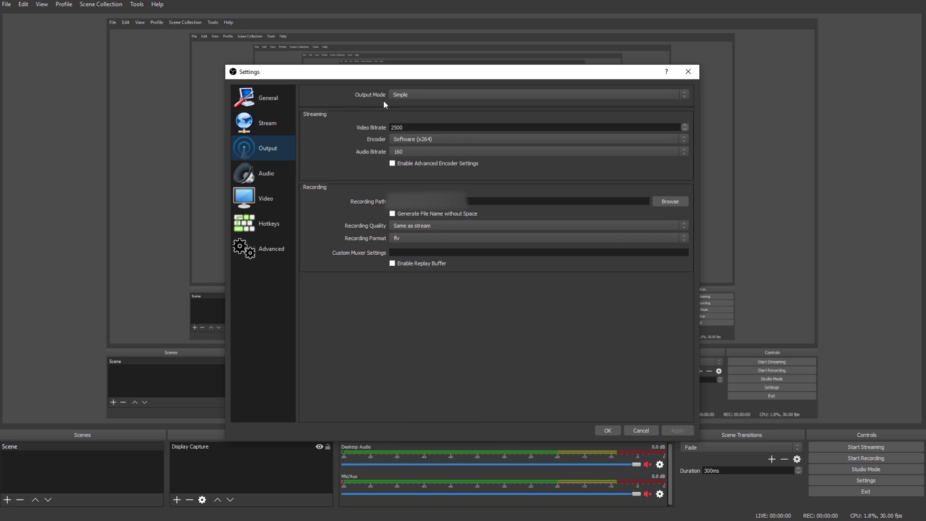
pyautogui.click(407, 93)
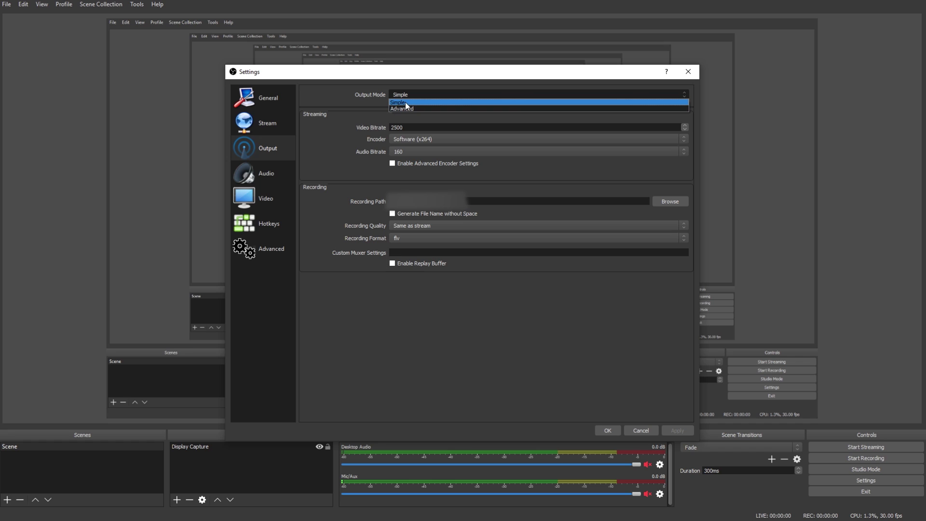
pyautogui.click(403, 108)
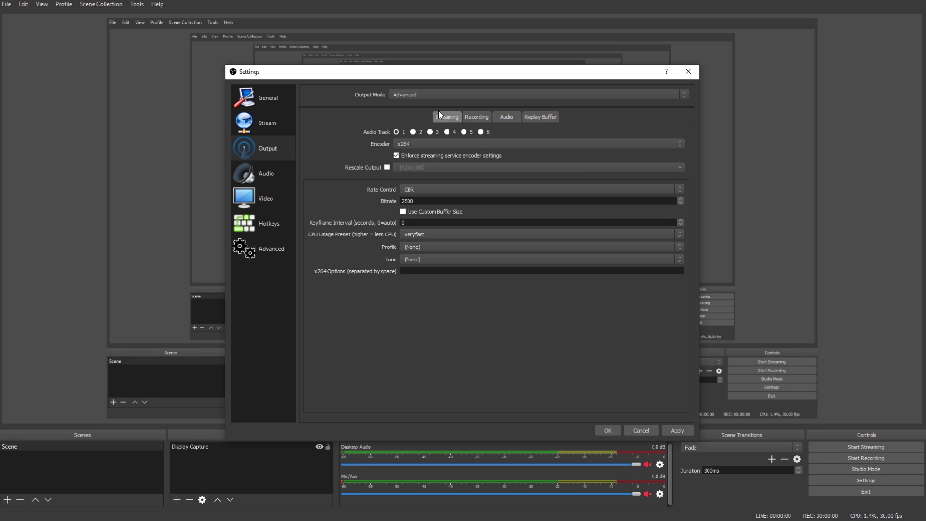
# Set the recording type to Standard and the recording format to mp4
pyautogui.click(472, 117)
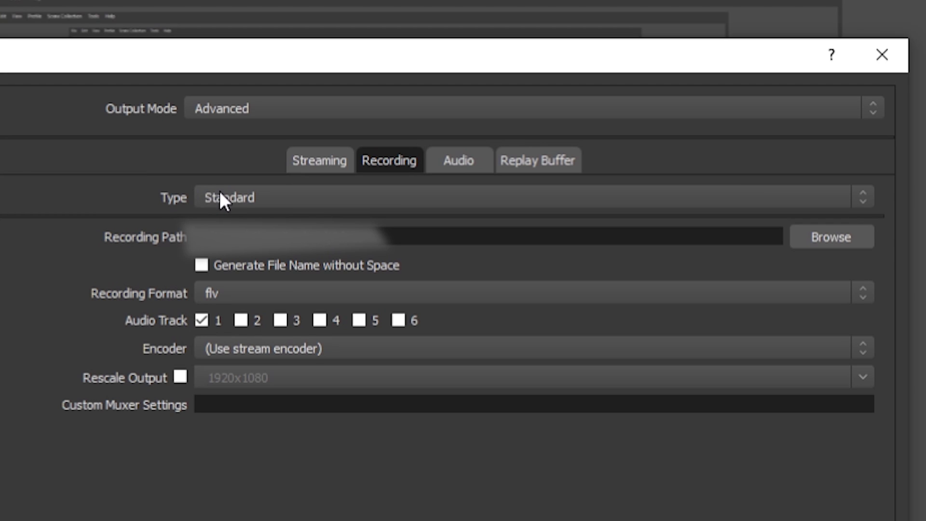
pyautogui.click(232, 198)
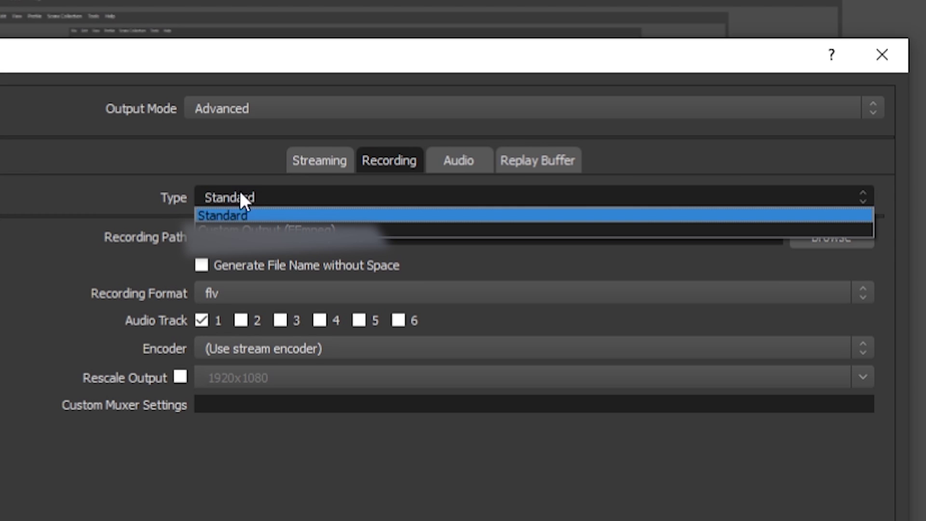
pyautogui.click(261, 217)
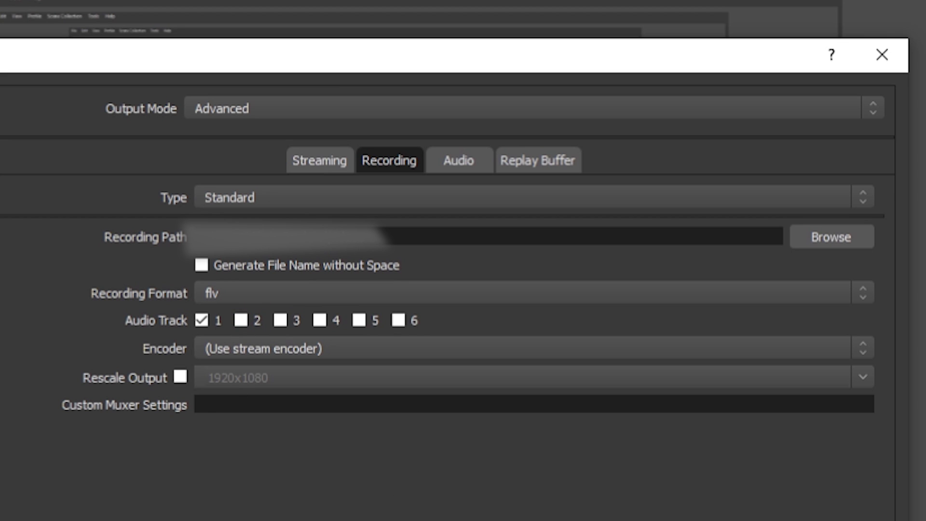
pyautogui.click(240, 294)
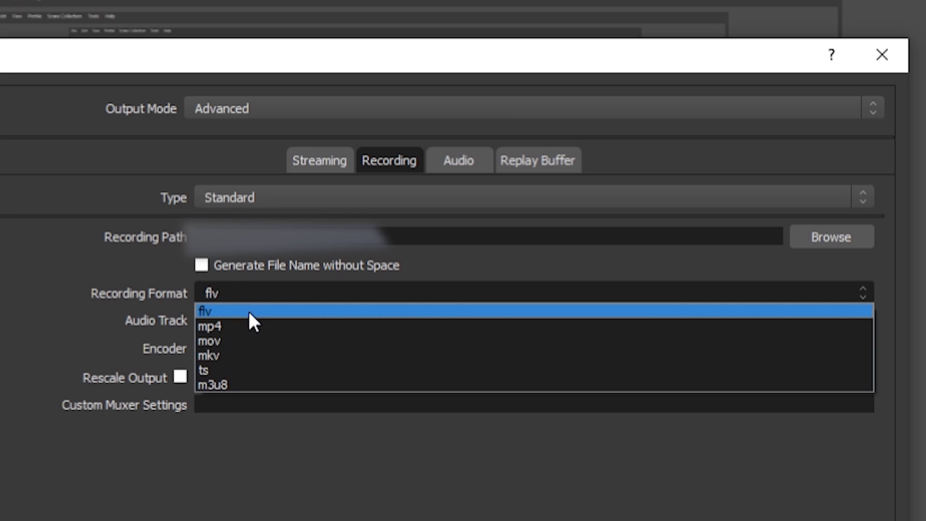
pyautogui.click(205, 327)
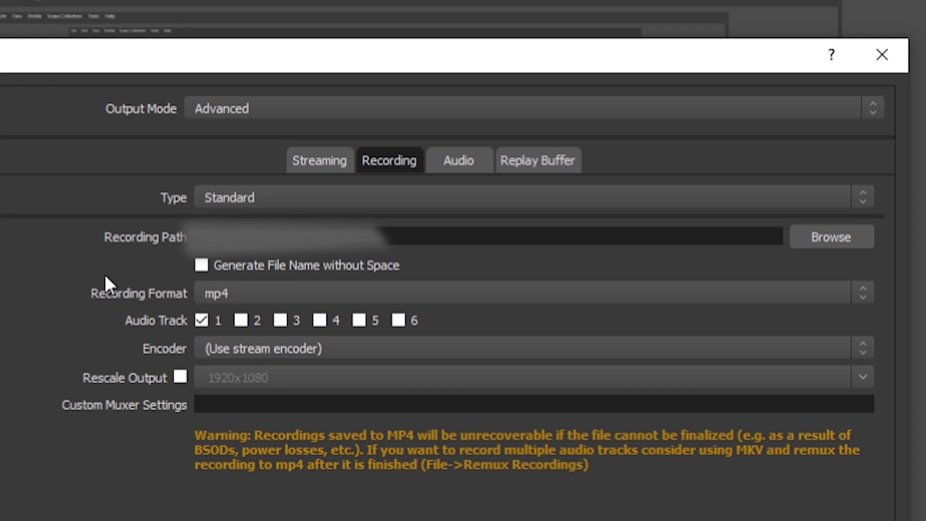
pyautogui.click(242, 290)
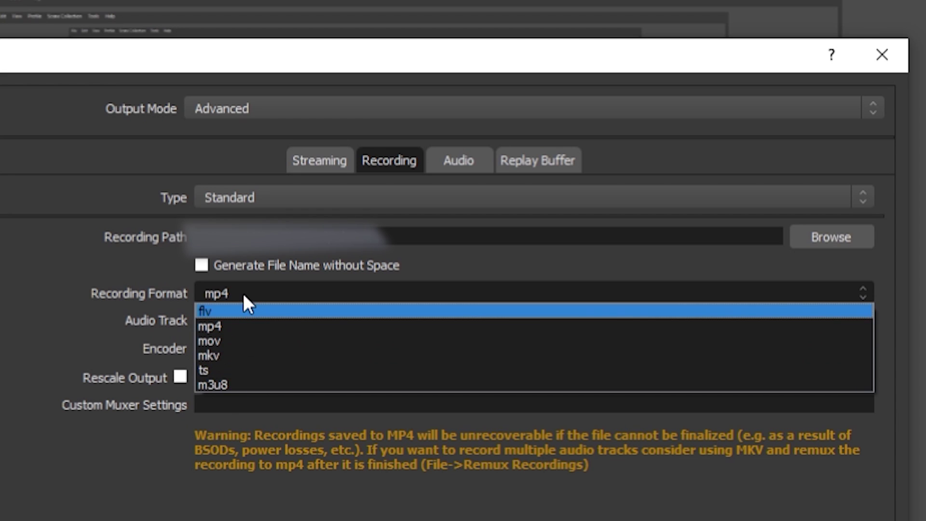
pyautogui.click(240, 326)
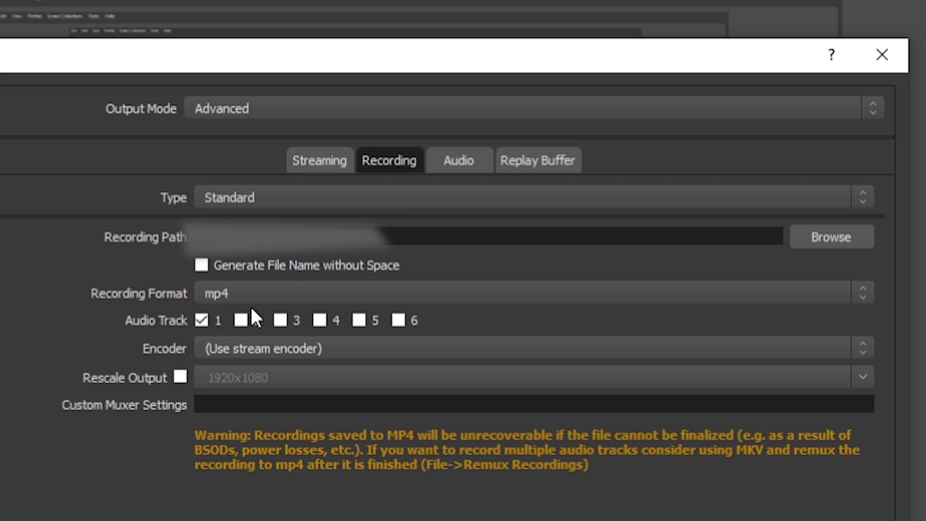
# Set the recording encoder to NVENC H.264, trying x264 as the alternative
pyautogui.click(241, 349)
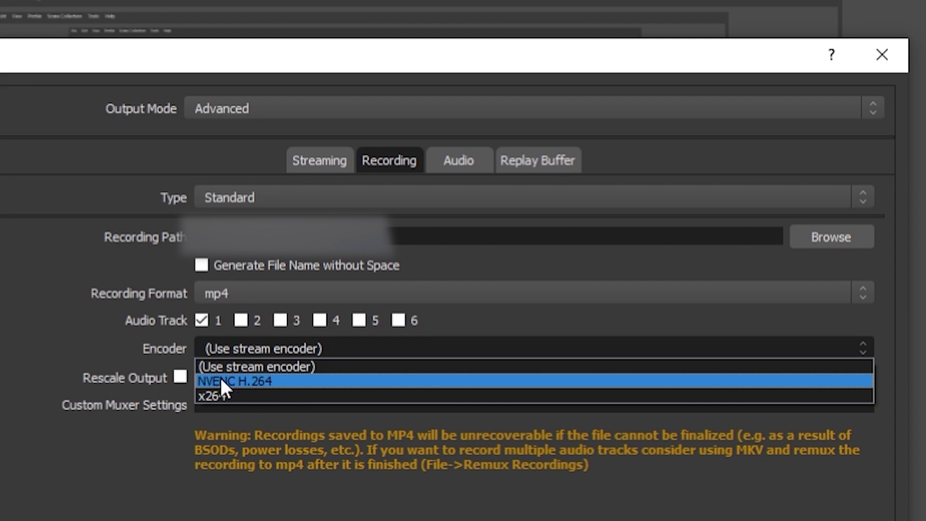
pyautogui.click(255, 379)
pyautogui.scroll(-1, 270, 356)
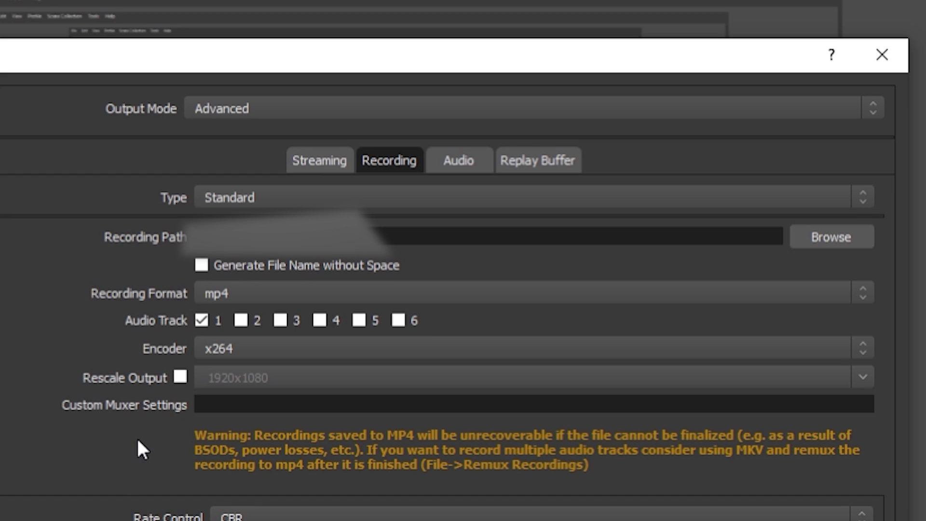
pyautogui.click(256, 350)
pyautogui.click(253, 380)
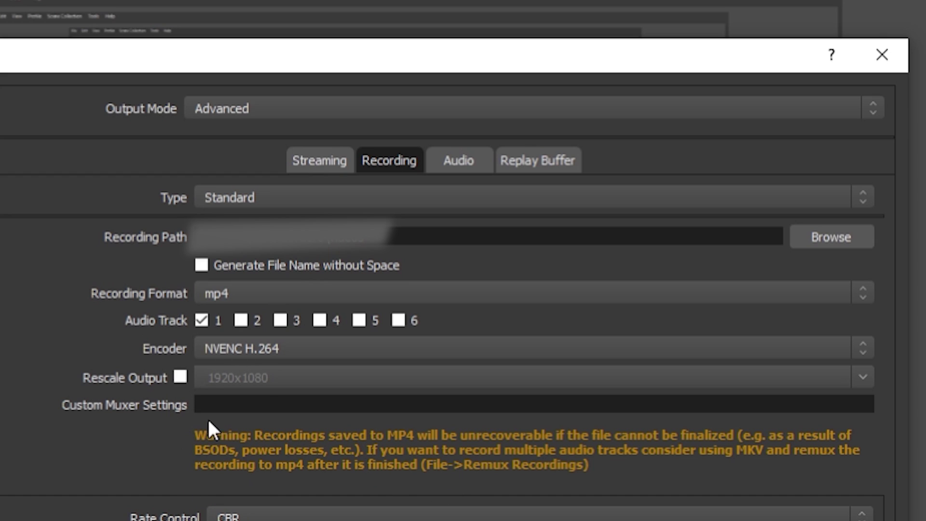
pyautogui.click(263, 350)
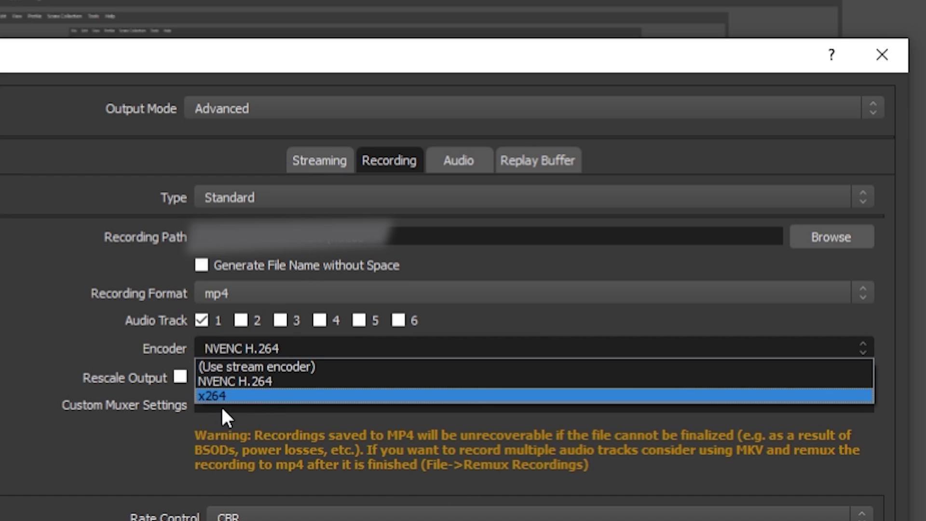
pyautogui.press('Escape')
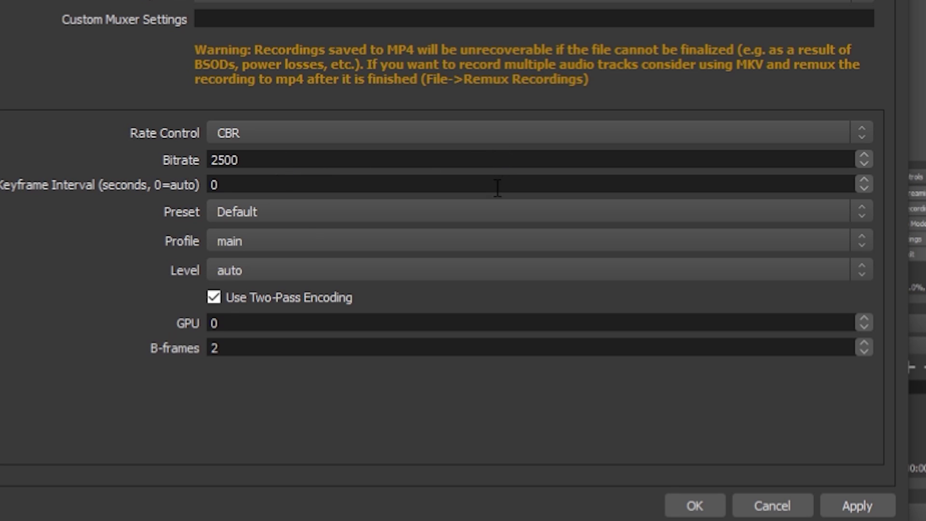
# Set the recording bitrate to 30000 and the keyframe interval to 2 seconds
pyautogui.doubleClick(259, 163)
pyautogui.write('30000')
pyautogui.doubleClick(238, 191)
pyautogui.write('2')
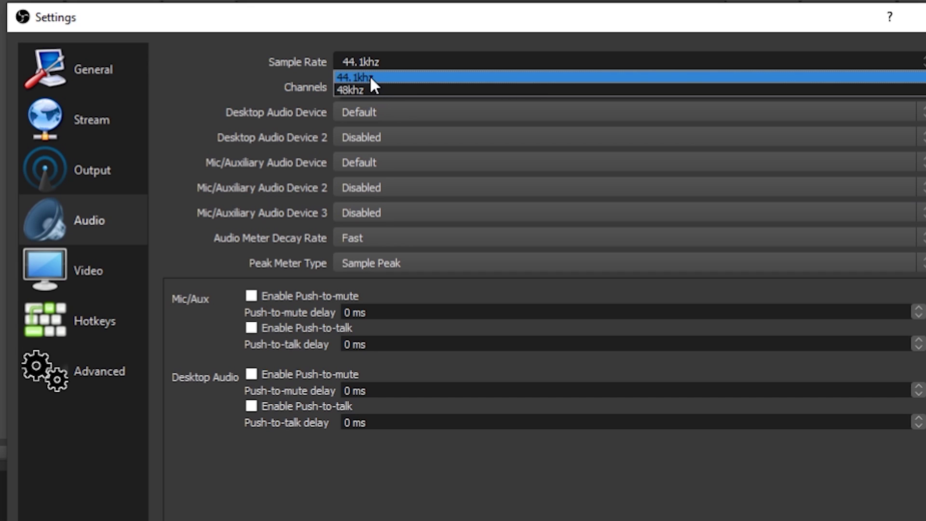
# Set the audio sample rate to 44.1khz
pyautogui.click(370, 77)
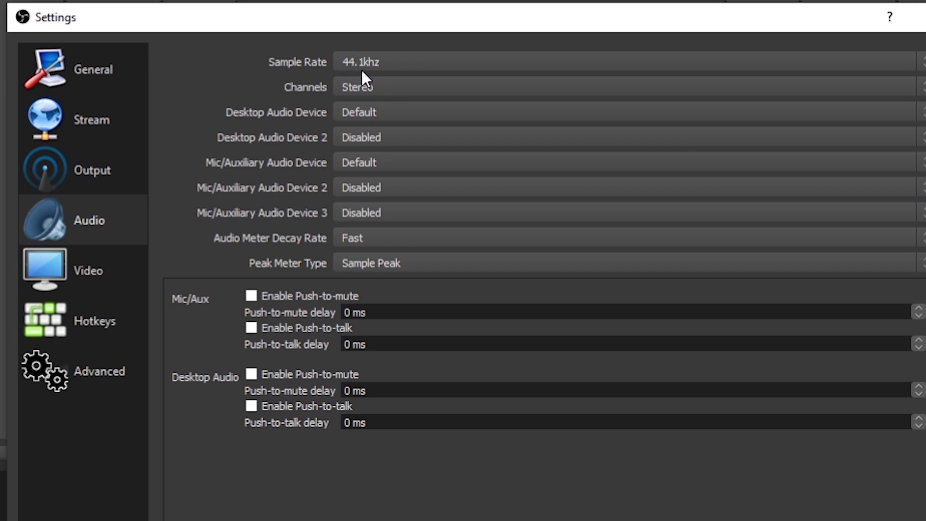
pyautogui.click(429, 71)
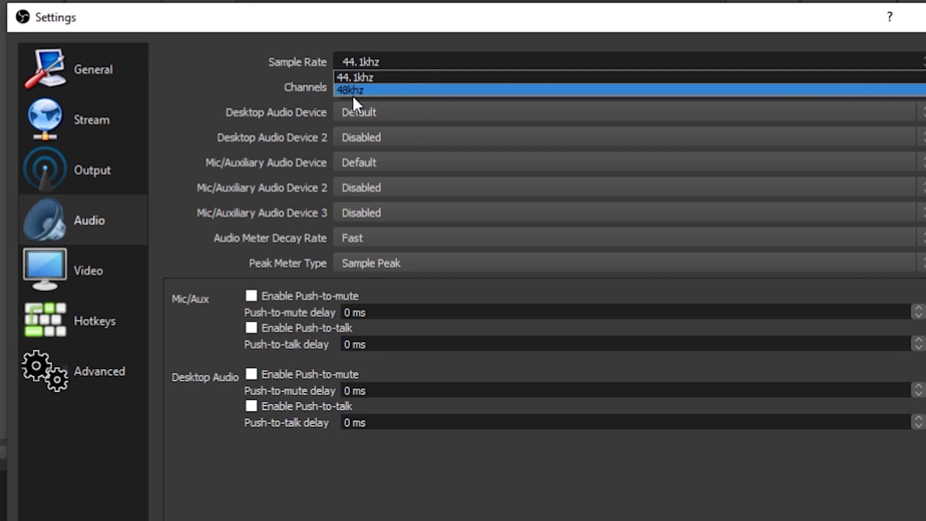
pyautogui.click(383, 76)
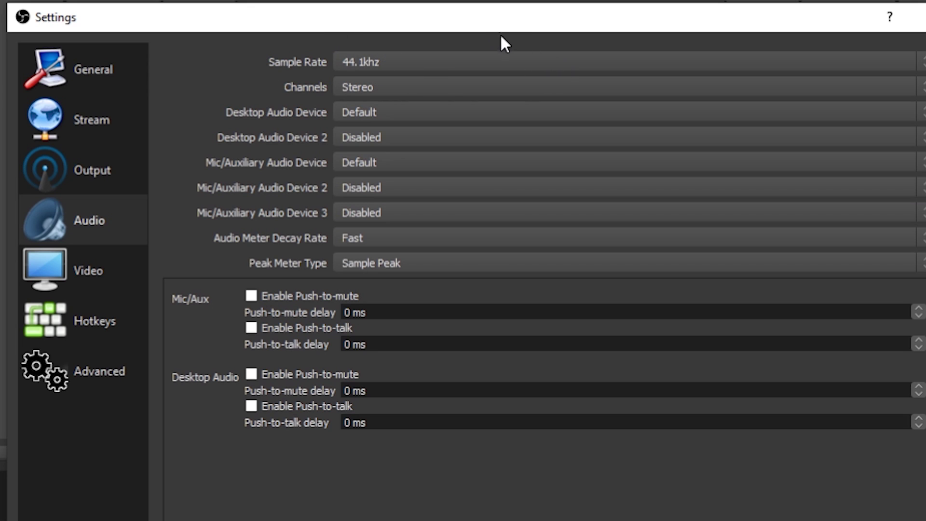
# Set the desktop audio device to Default and the mic/auxiliary audio device to Microphone (Yeti Stereo Microphone)
pyautogui.click(376, 111)
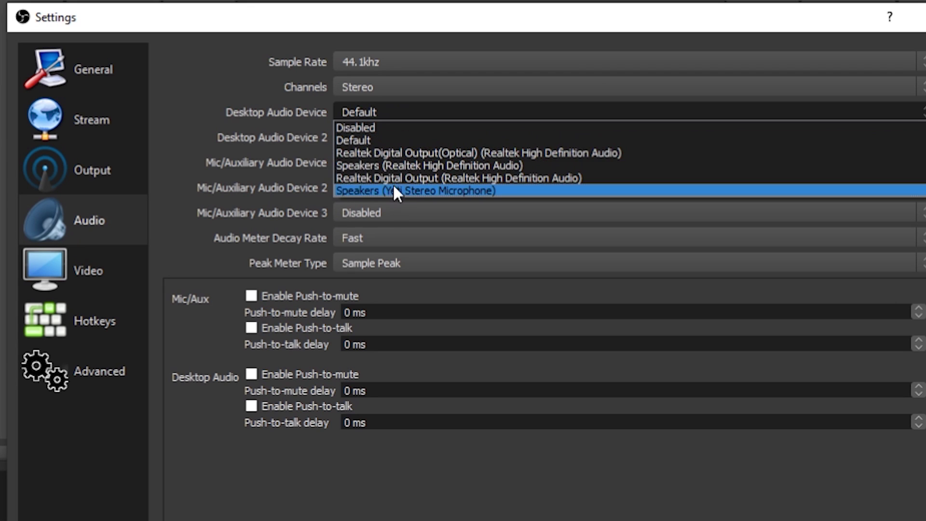
pyautogui.click(376, 141)
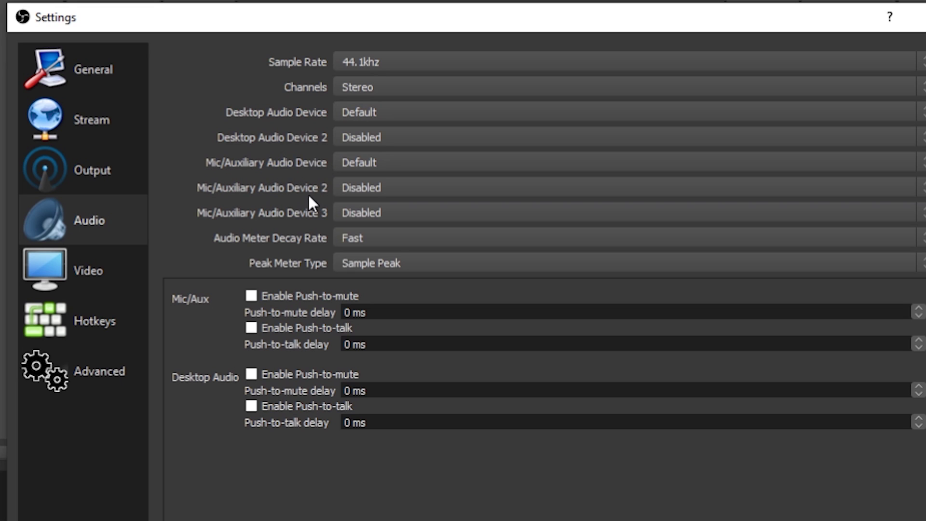
pyautogui.click(364, 163)
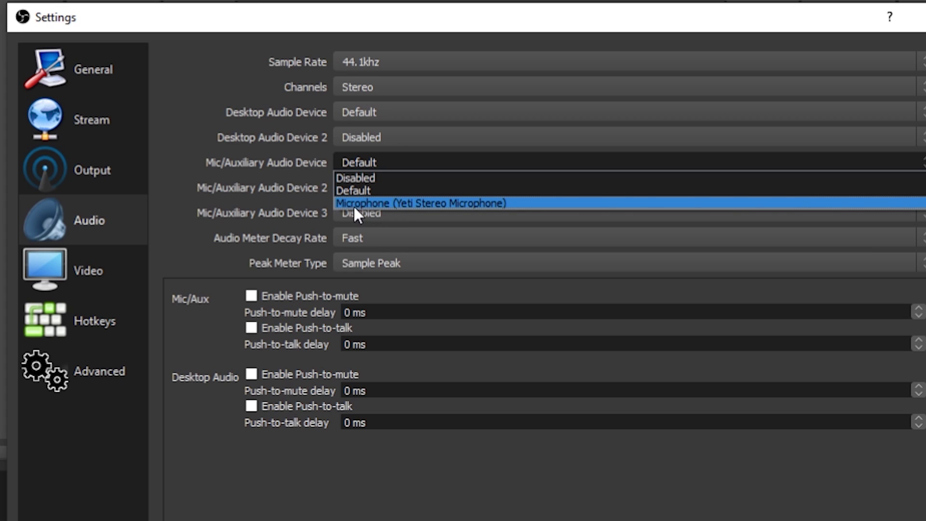
pyautogui.click(462, 203)
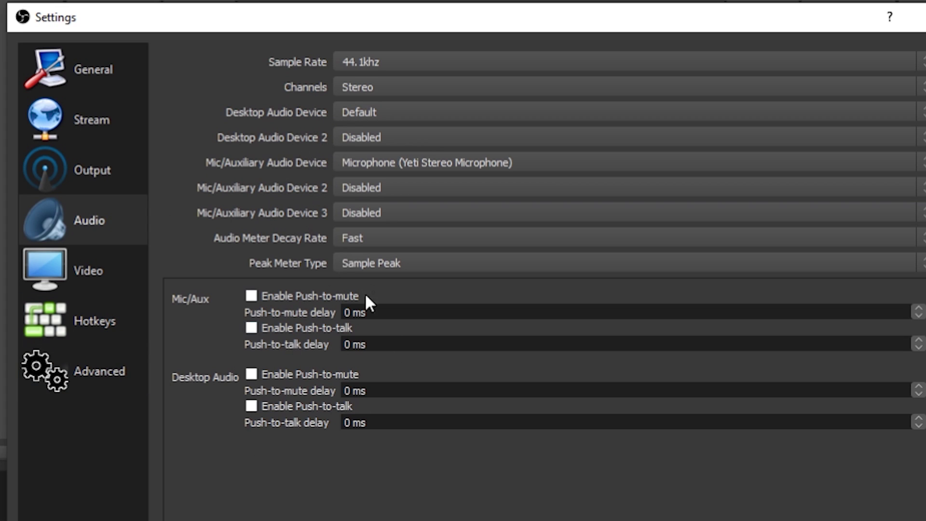
# Set both the base canvas resolution and the output scaled resolution to 1920x1080 in the video settings
pyautogui.click(97, 282)
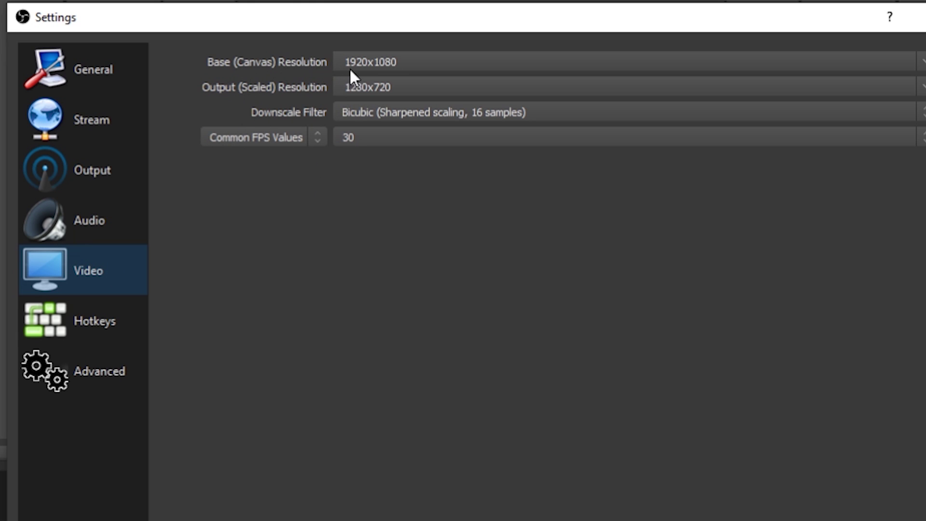
pyautogui.doubleClick(410, 56)
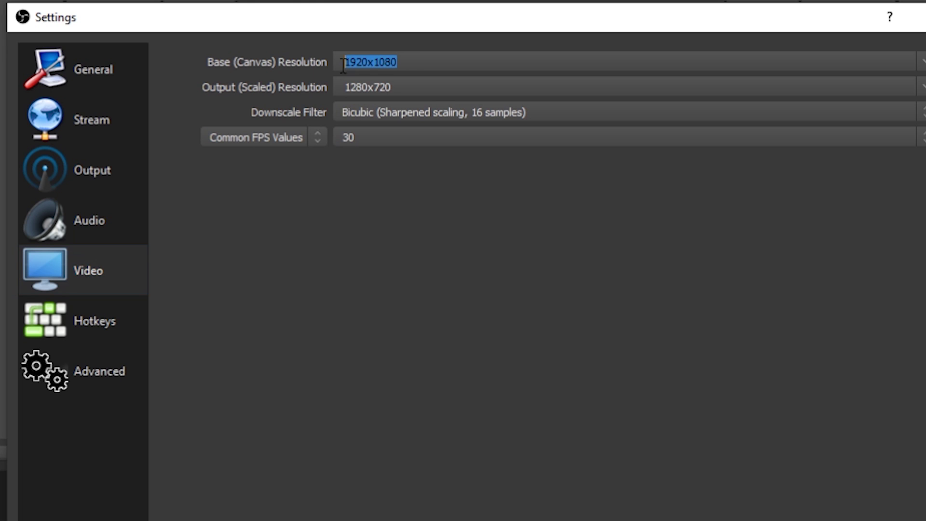
pyautogui.click(411, 54)
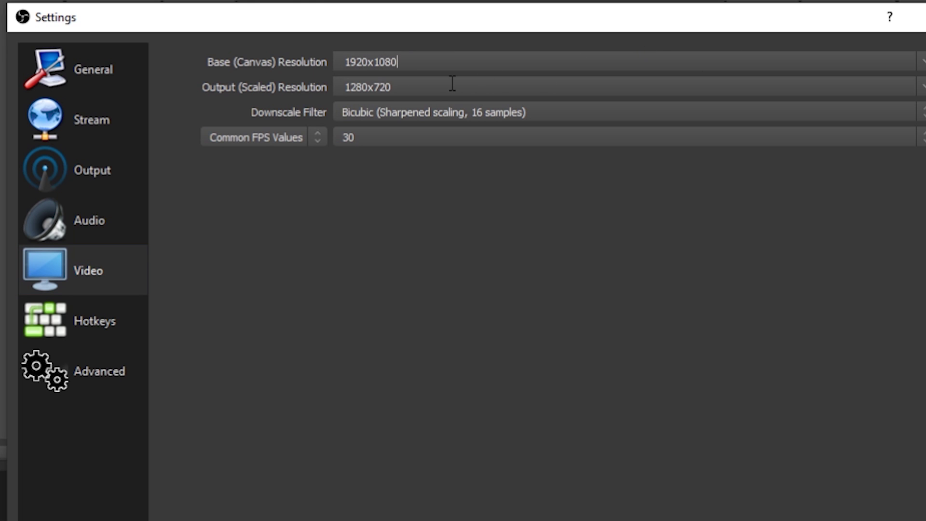
pyautogui.click(920, 60)
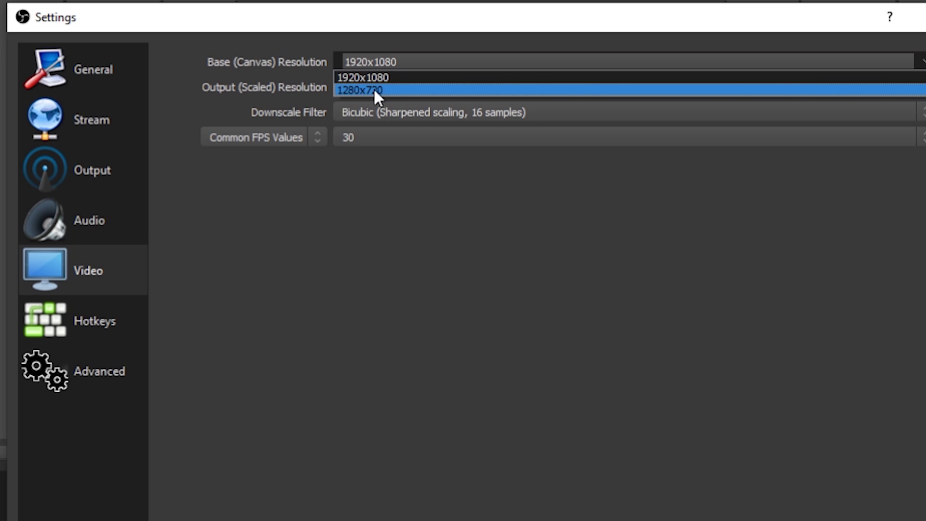
pyautogui.click(384, 75)
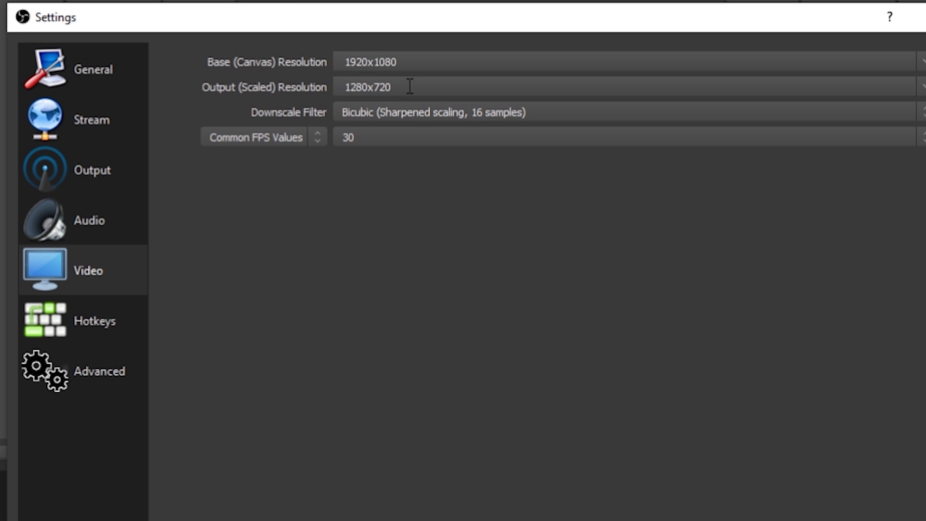
pyautogui.click(385, 87)
pyautogui.click(921, 88)
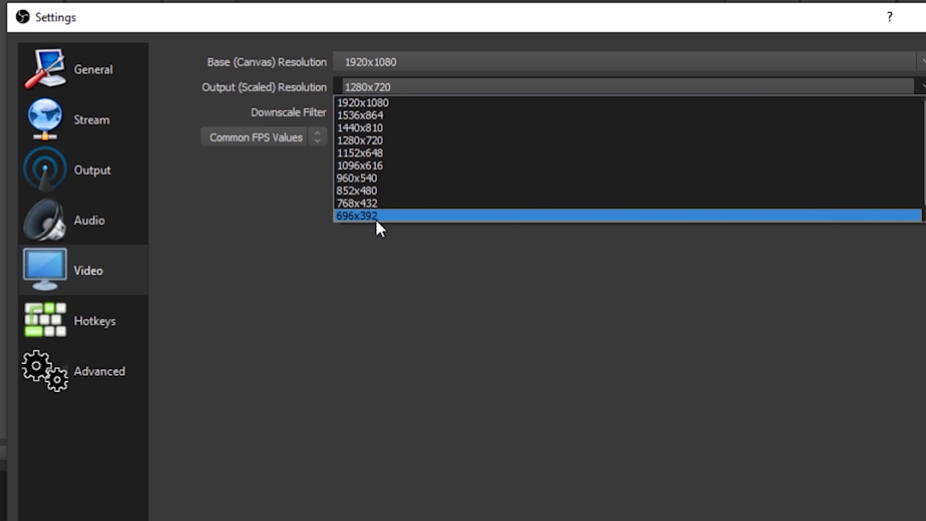
pyautogui.click(405, 104)
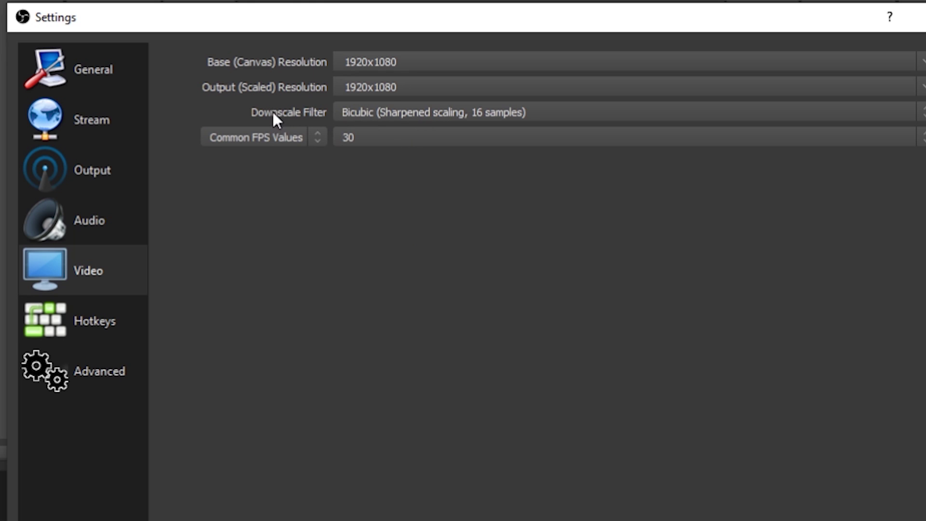
# Set the downscale filter to Lanczos (Sharpened scaling, 32 samples)
pyautogui.click(460, 116)
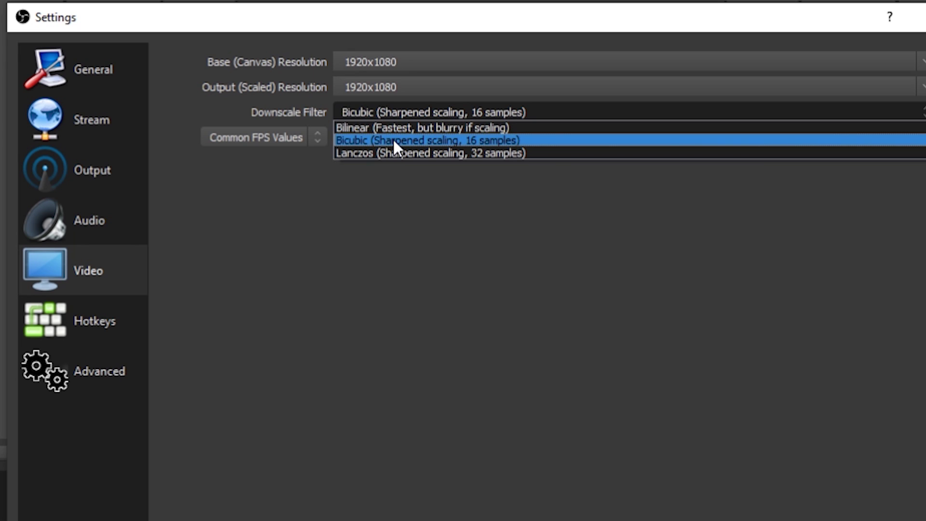
pyautogui.click(392, 153)
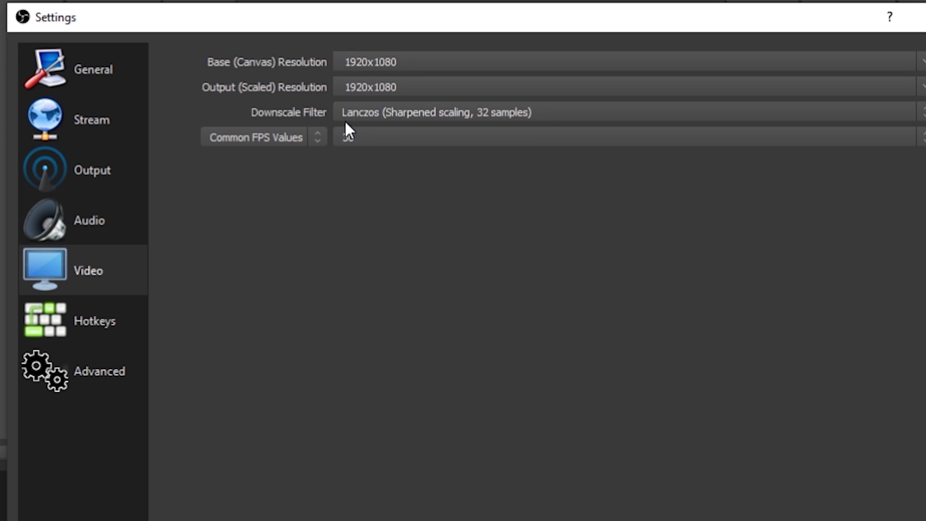
pyautogui.click(400, 113)
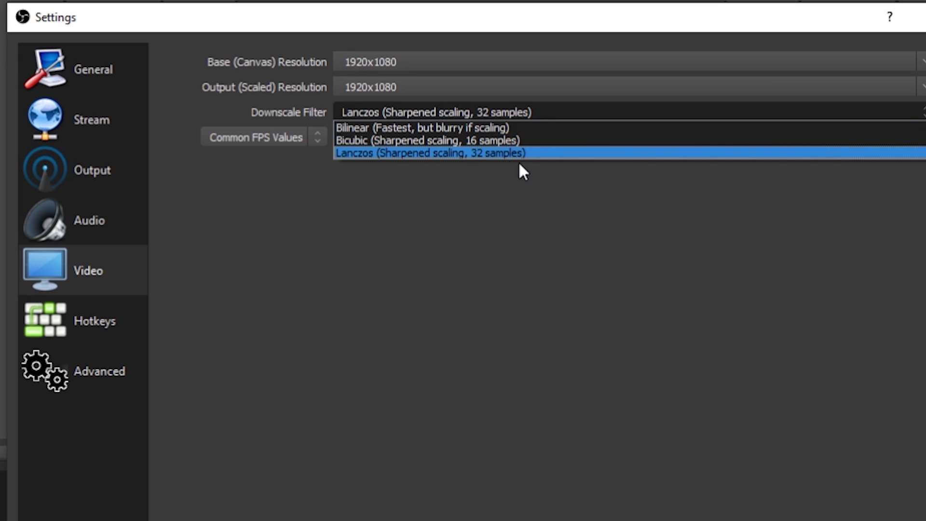
pyautogui.click(463, 153)
# Keep the frame rate type as Common FPS Values and set the frame rate to 60
pyautogui.click(270, 139)
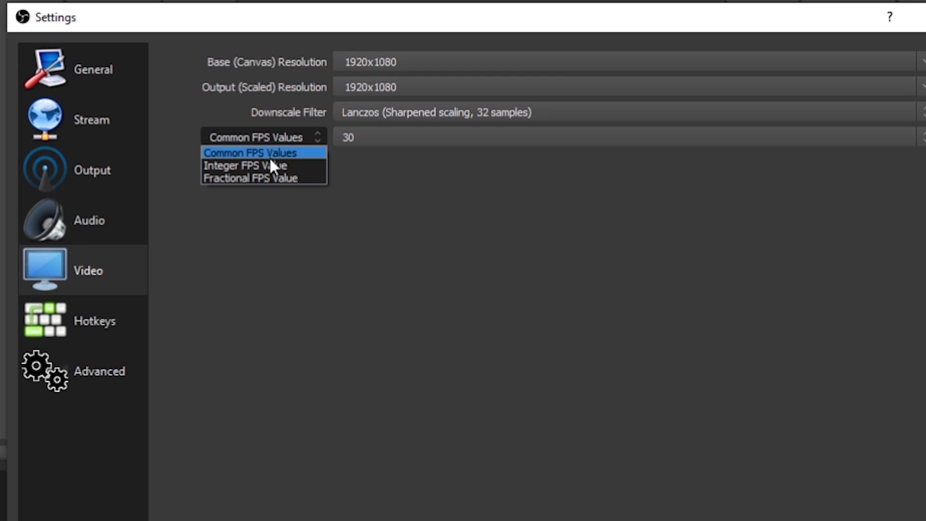
pyautogui.click(264, 157)
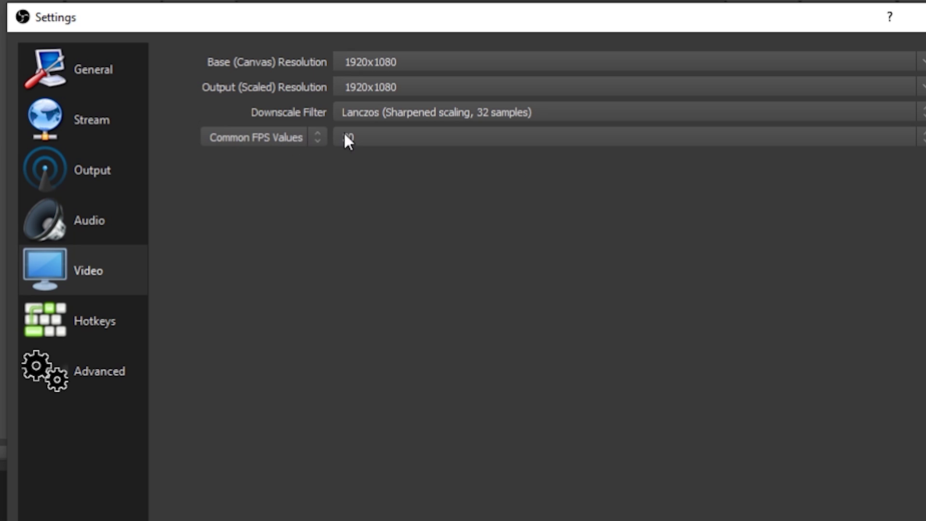
pyautogui.click(379, 140)
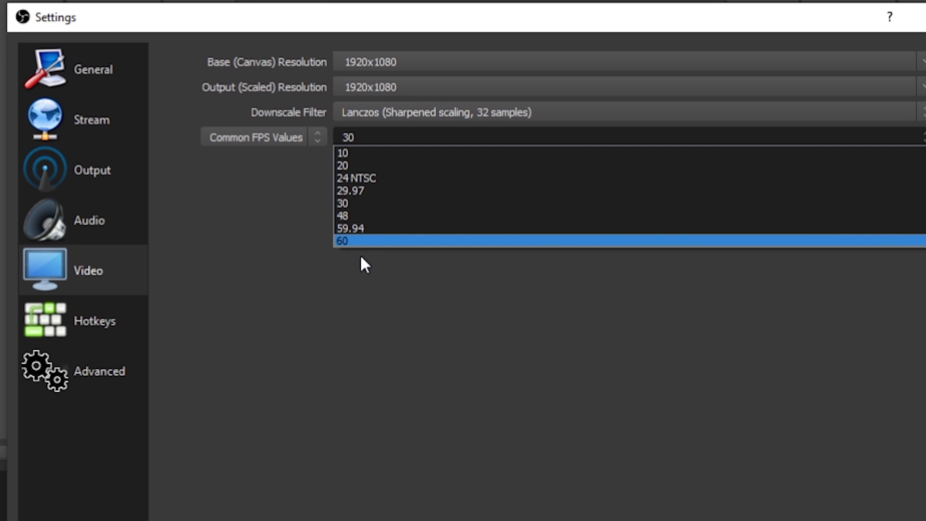
pyautogui.click(346, 241)
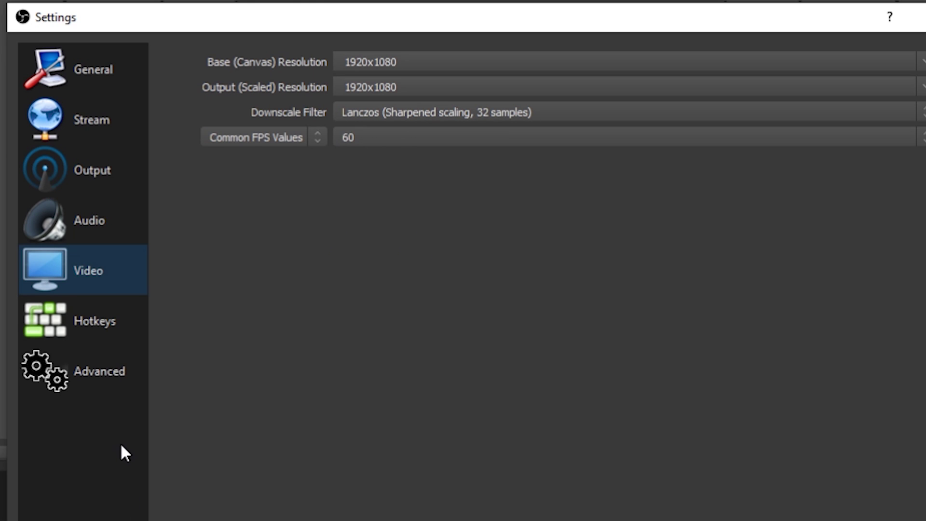
# Set the YUV color space to 709 and the color range to Full in the advanced settings, and accept the settings
pyautogui.click(78, 369)
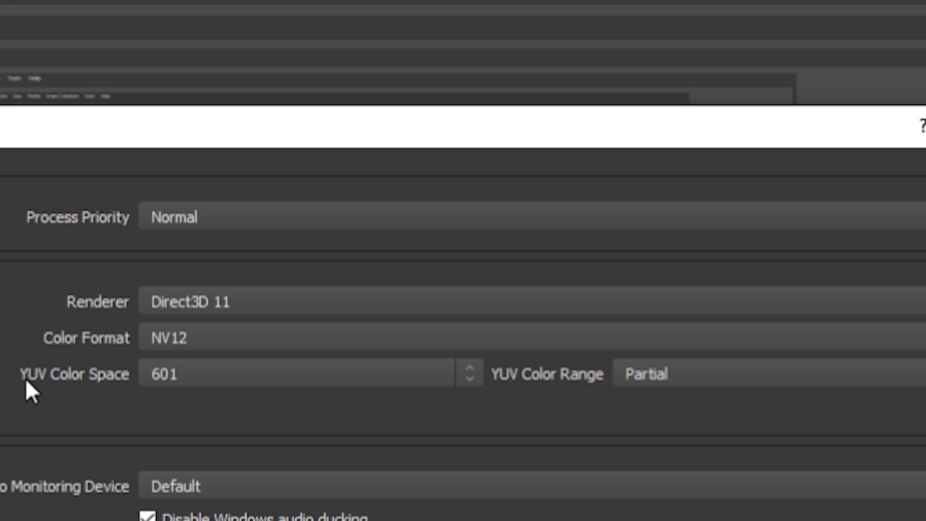
pyautogui.click(177, 374)
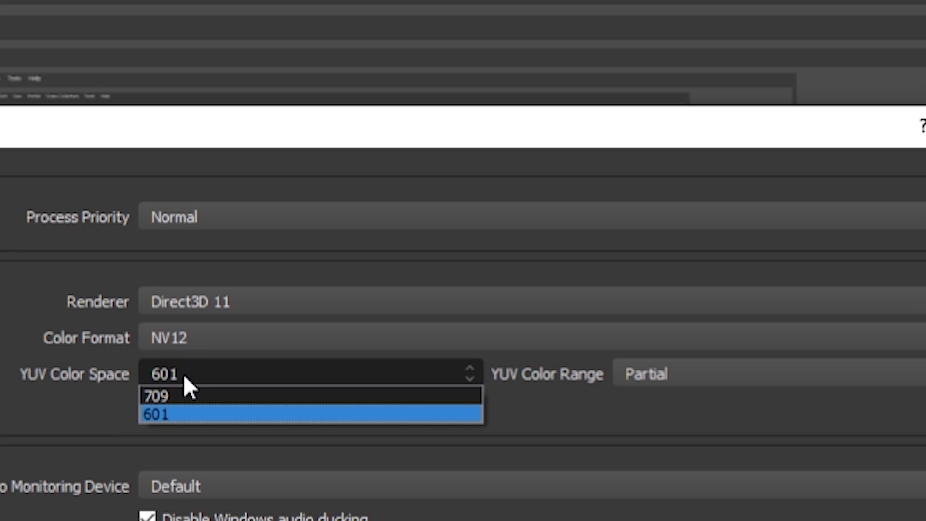
pyautogui.click(179, 397)
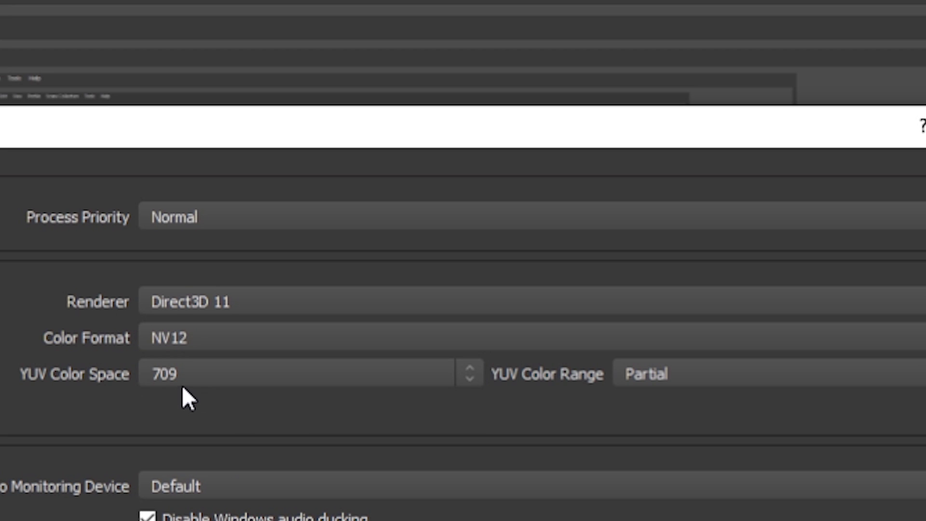
pyautogui.click(695, 374)
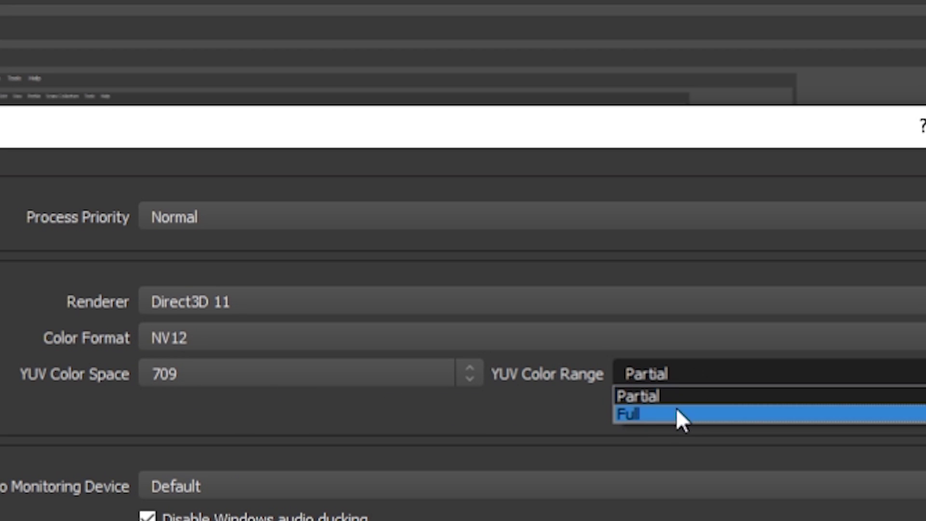
pyautogui.click(661, 416)
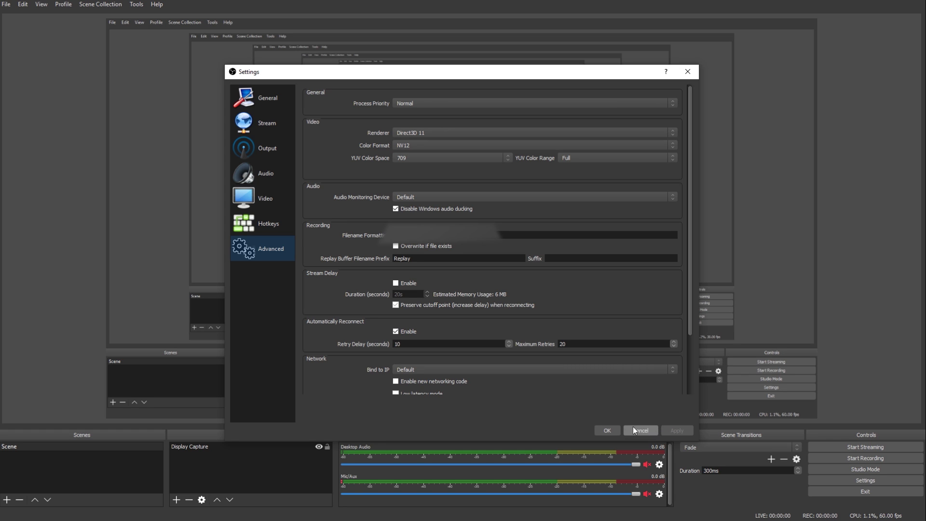
pyautogui.click(616, 428)
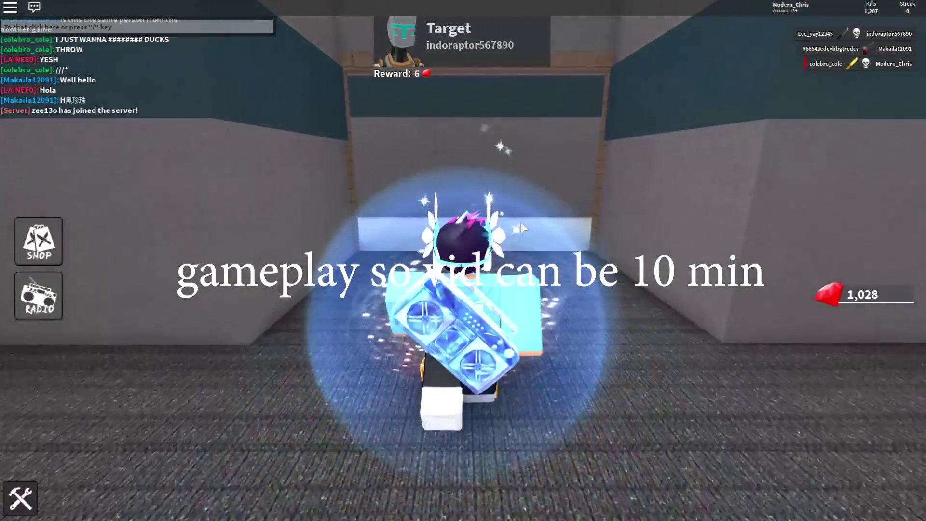
# Switch to the Roblox game, move through the rooms and throw the knife at the player in the corridor
pyautogui.press('w')
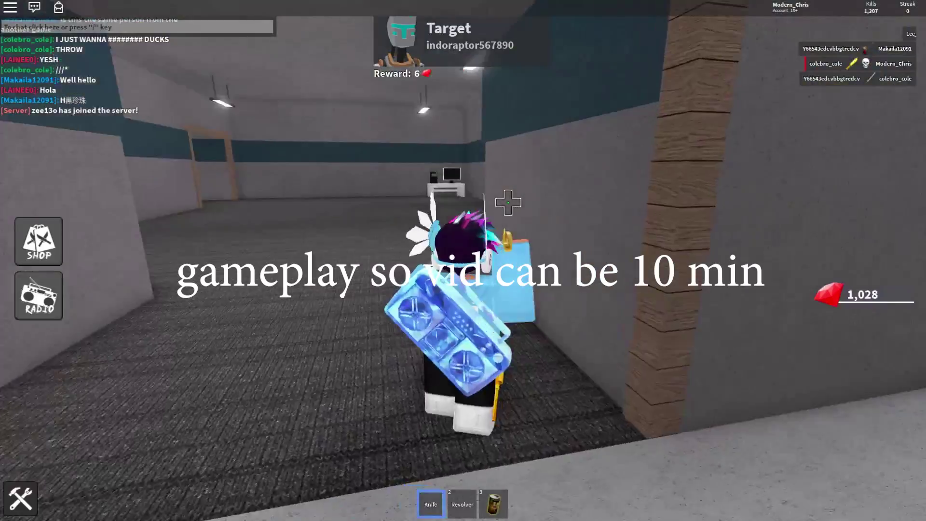
pyautogui.press('w')
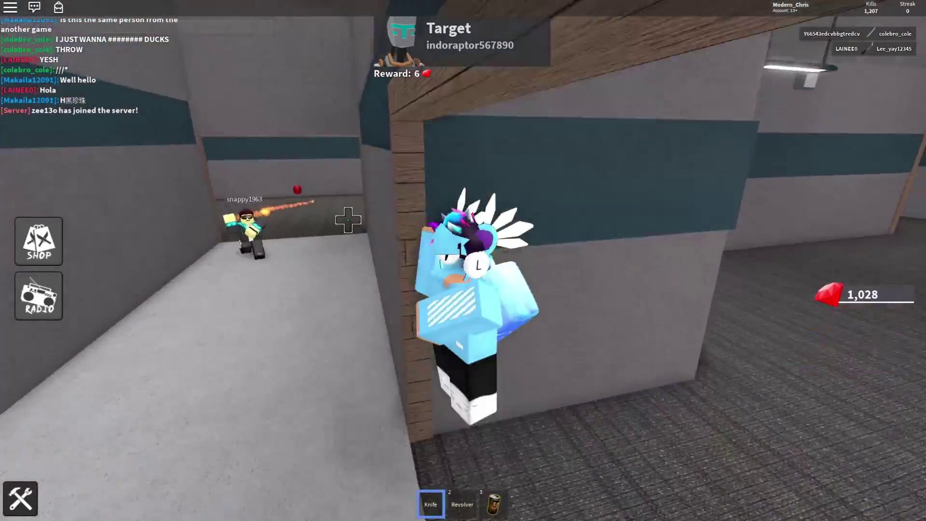
pyautogui.click(347, 220)
# Climb the stairs and run across the fountain hall towards the far doorway
pyautogui.press('w')
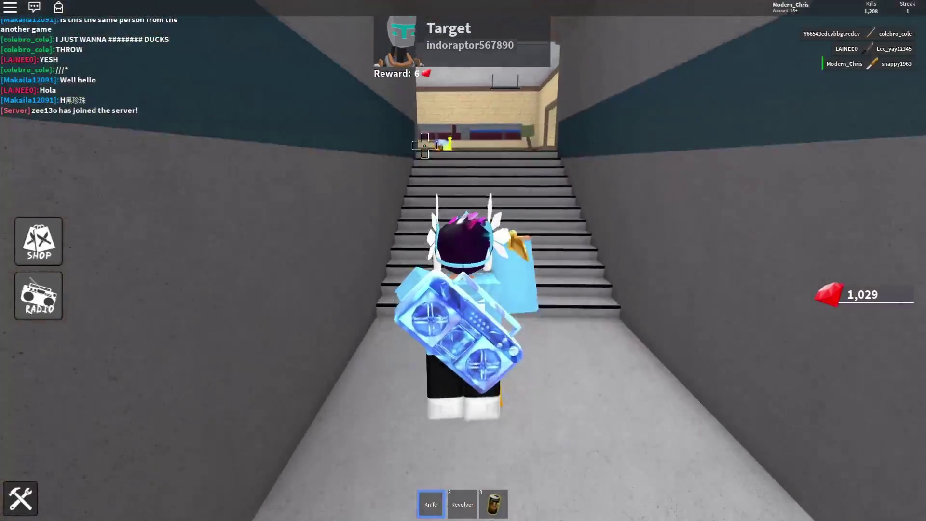
pyautogui.press('w')
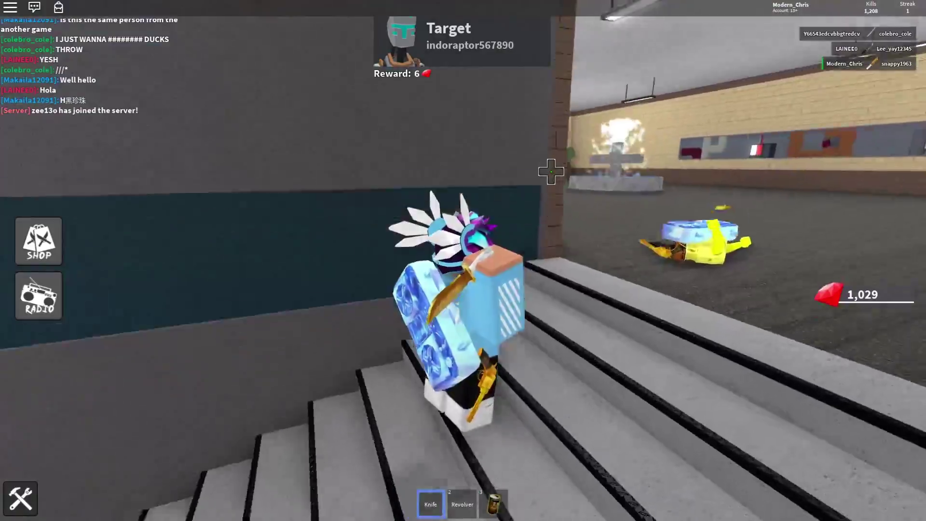
pyautogui.press('w')
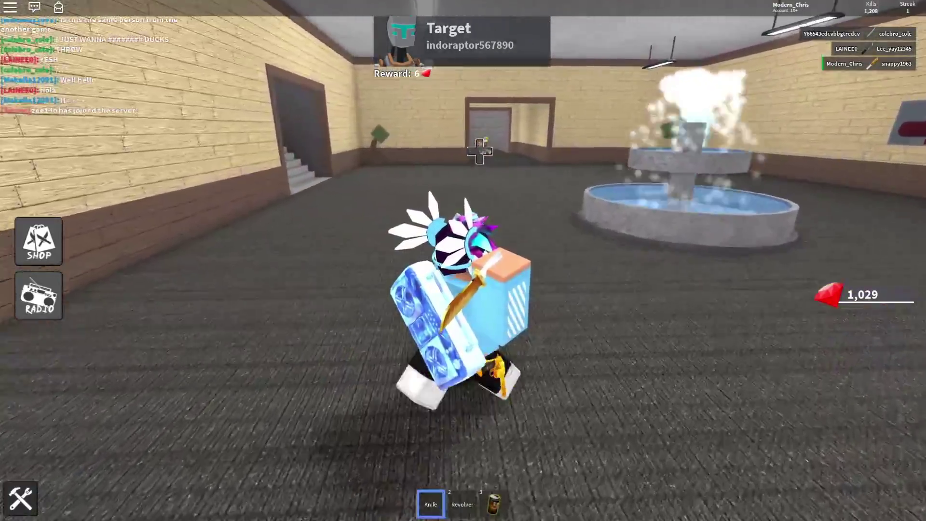
pyautogui.press('w')
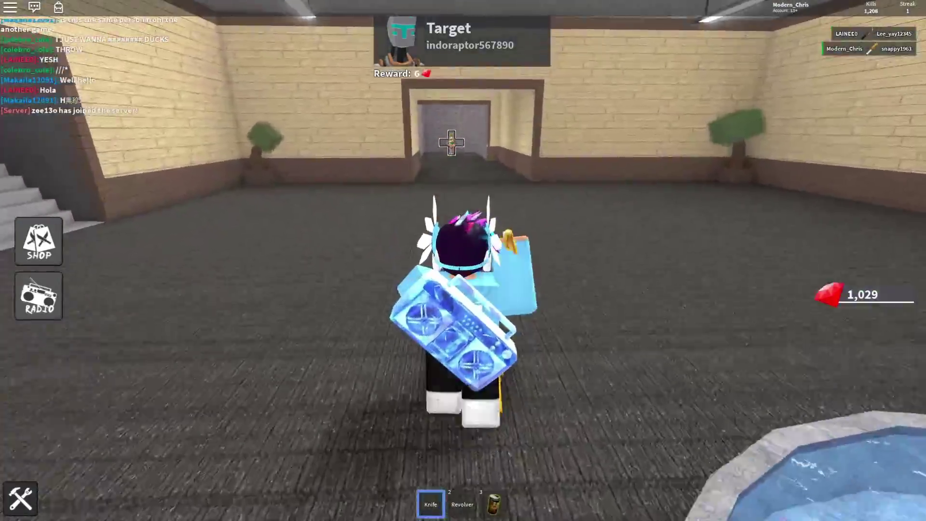